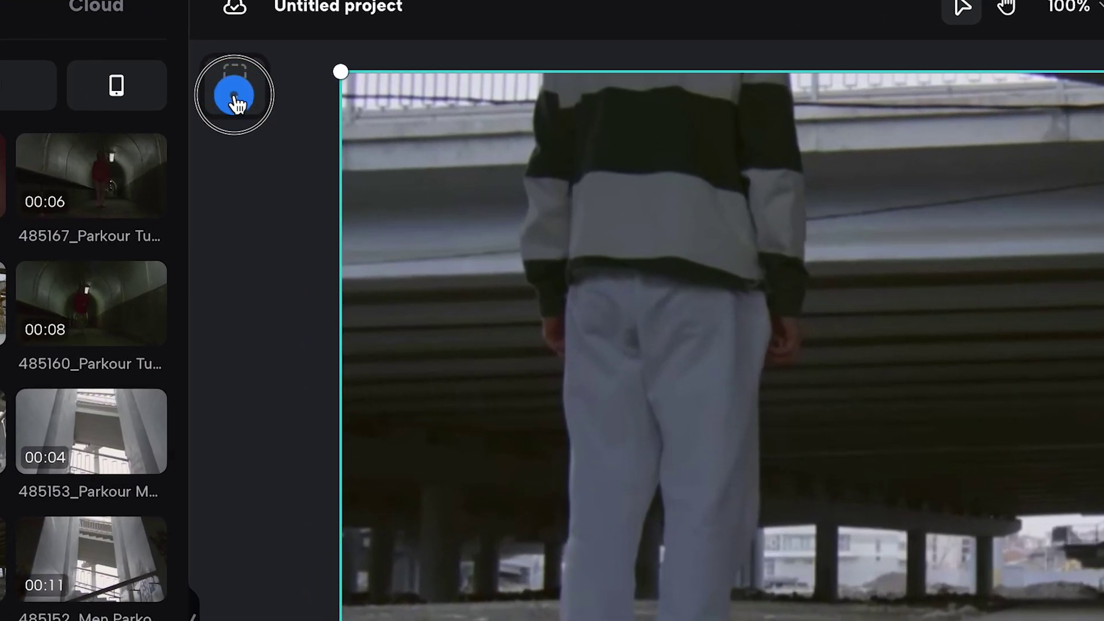
- Switch the canvas through the 16:9, 4:3 and 9:16 aspect ratios
left_click(240, 89)
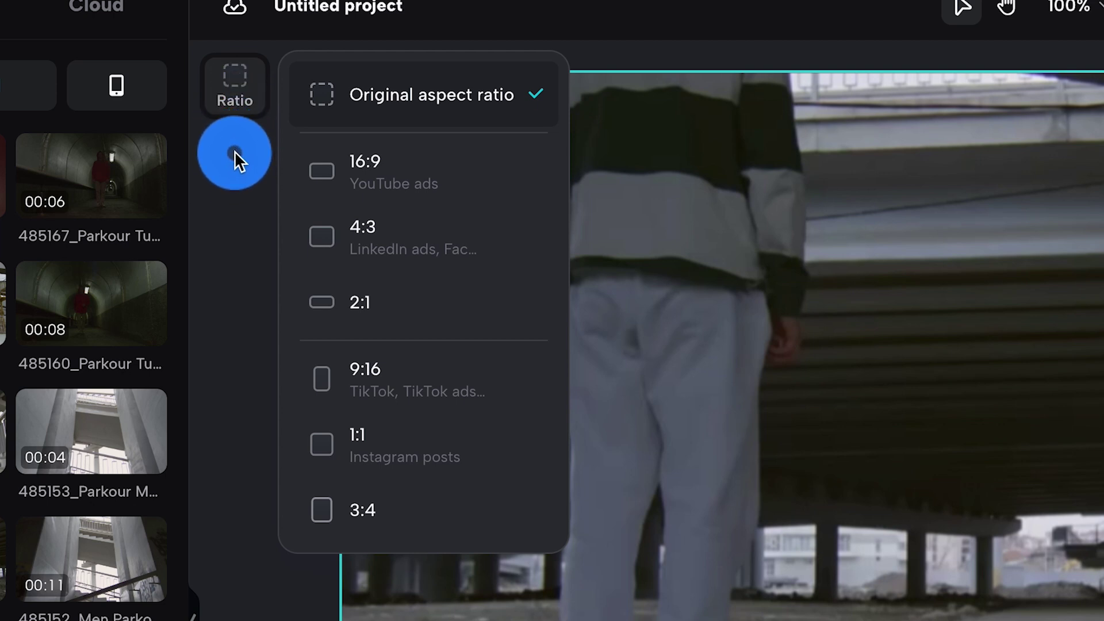
left_click(345, 171)
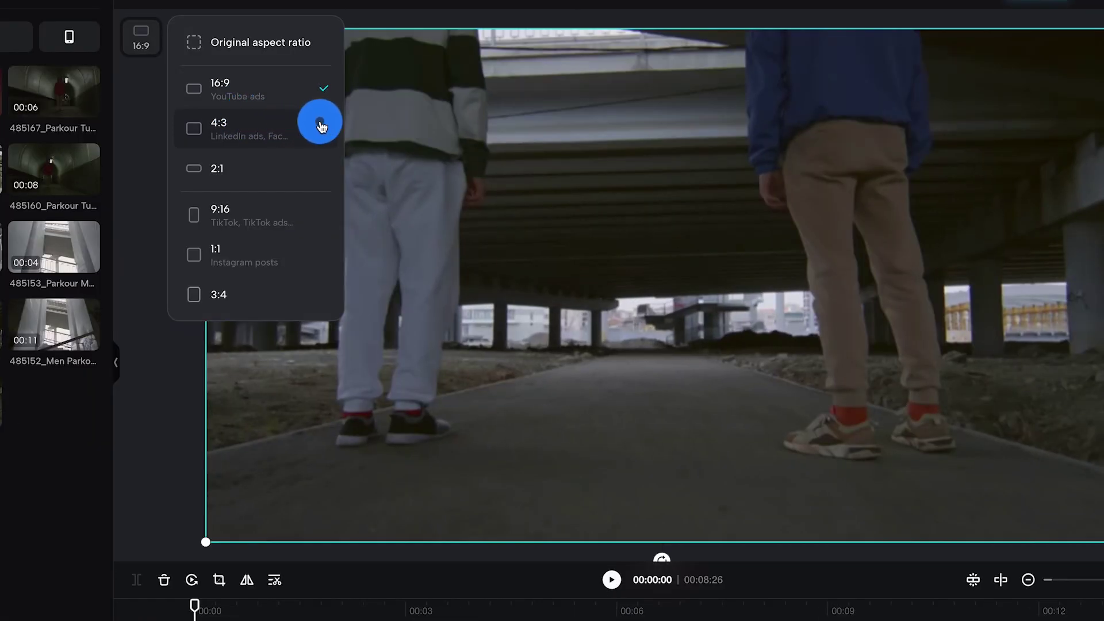
left_click(321, 125)
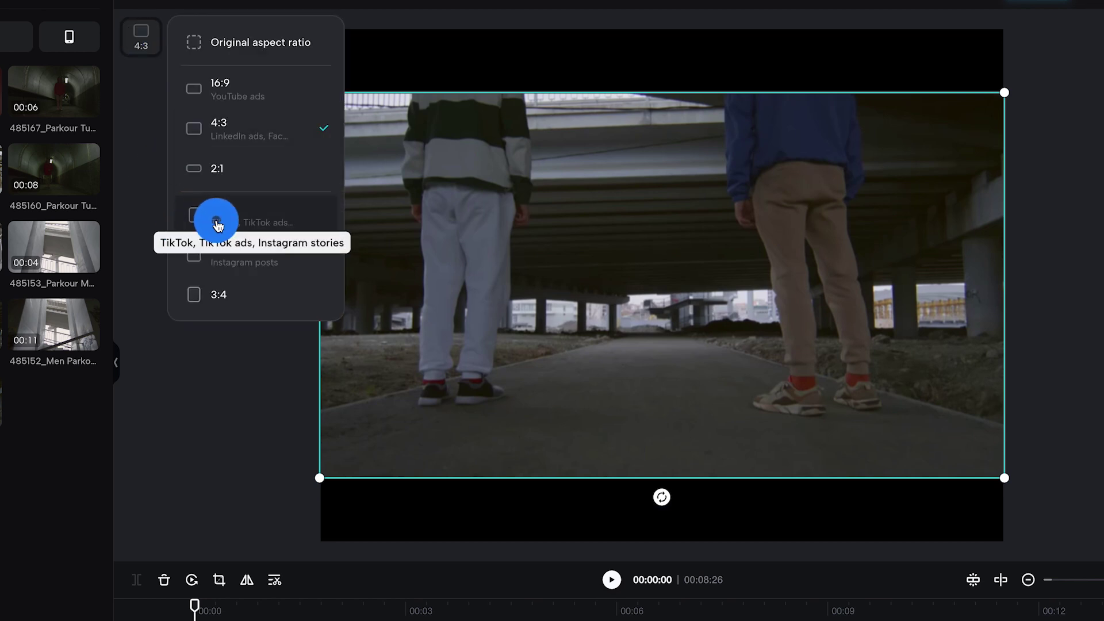
left_click(217, 225)
left_click(150, 29)
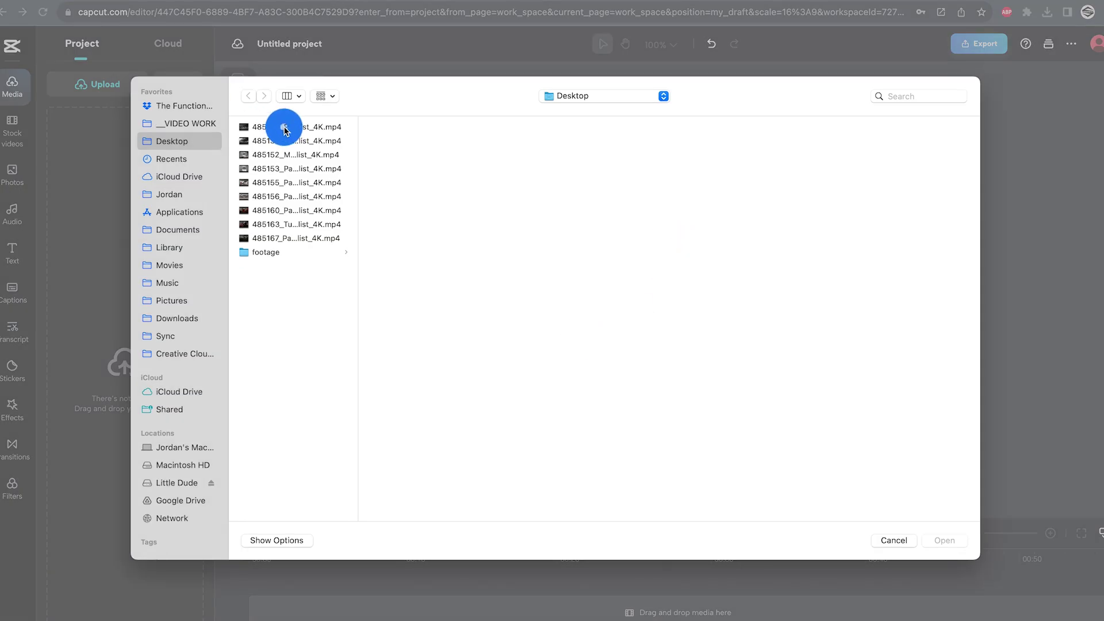
- Import the Desktop parkour clips into the project media and onto the timeline
left_click(284, 127)
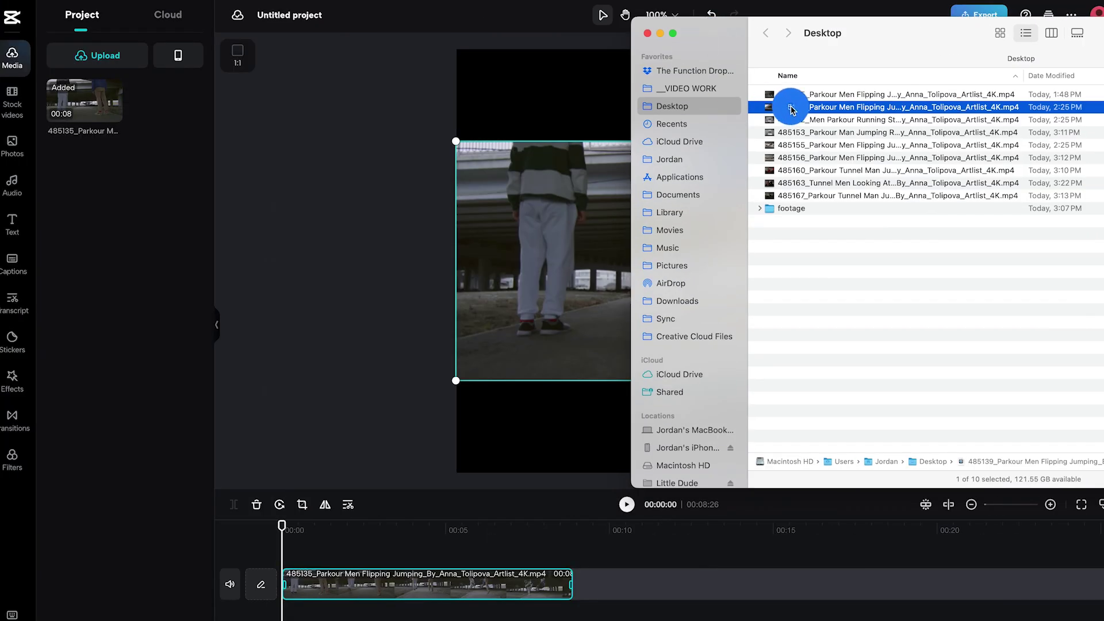
left_click_drag(675, 510, 651, 581)
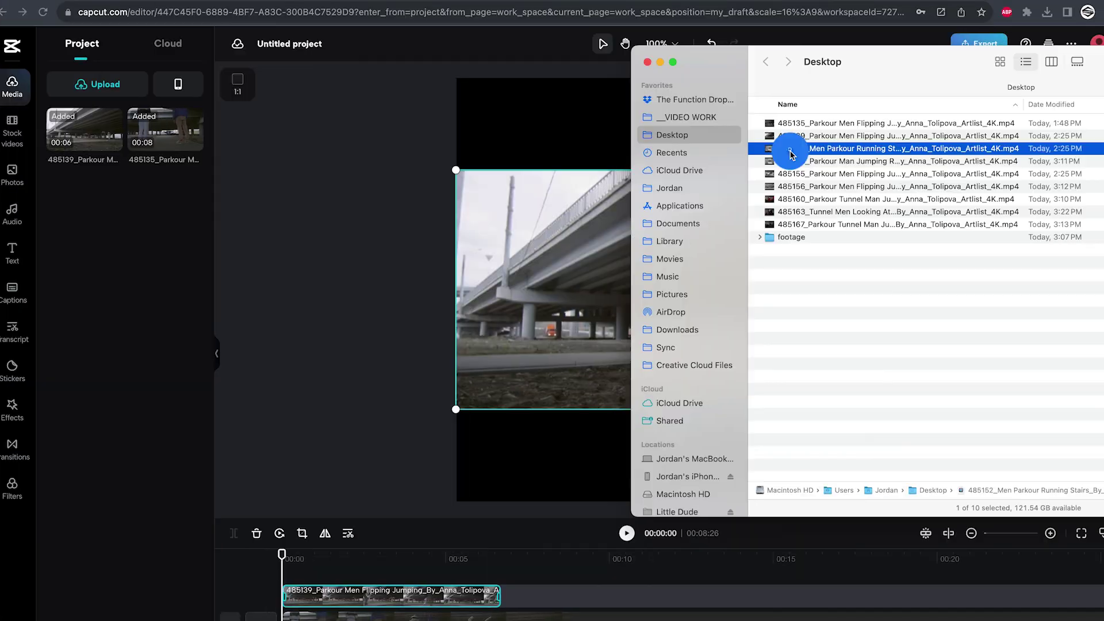
left_click(789, 196, "shift")
left_click_drag(789, 225, 133, 368)
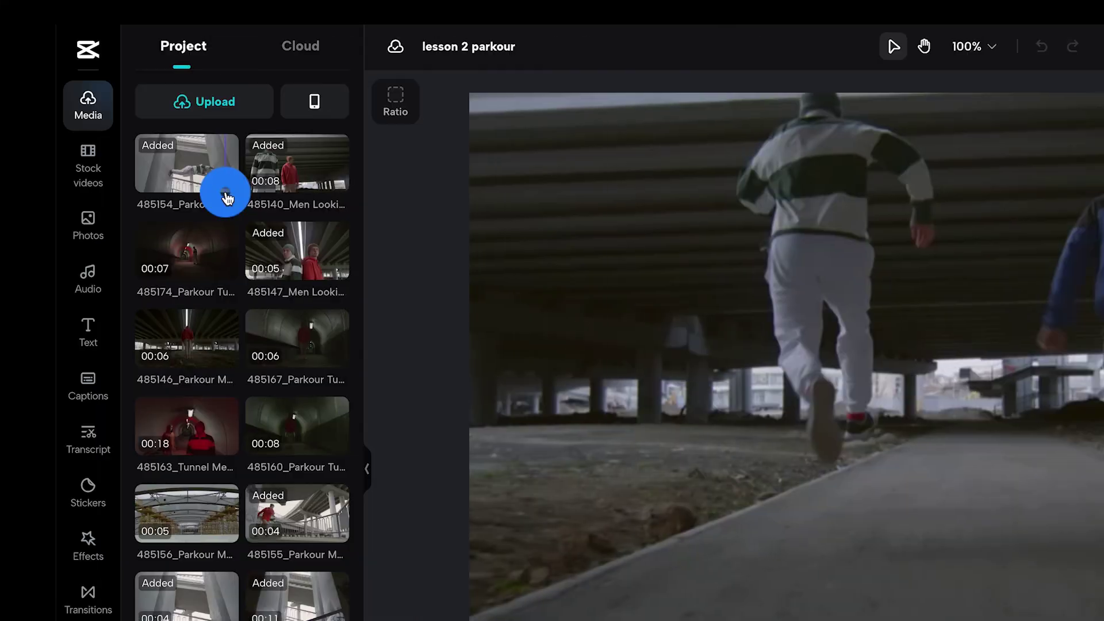
- Check the Dropbox and phone upload sources, dismissing the Dropbox authorization prompt
left_click(228, 106)
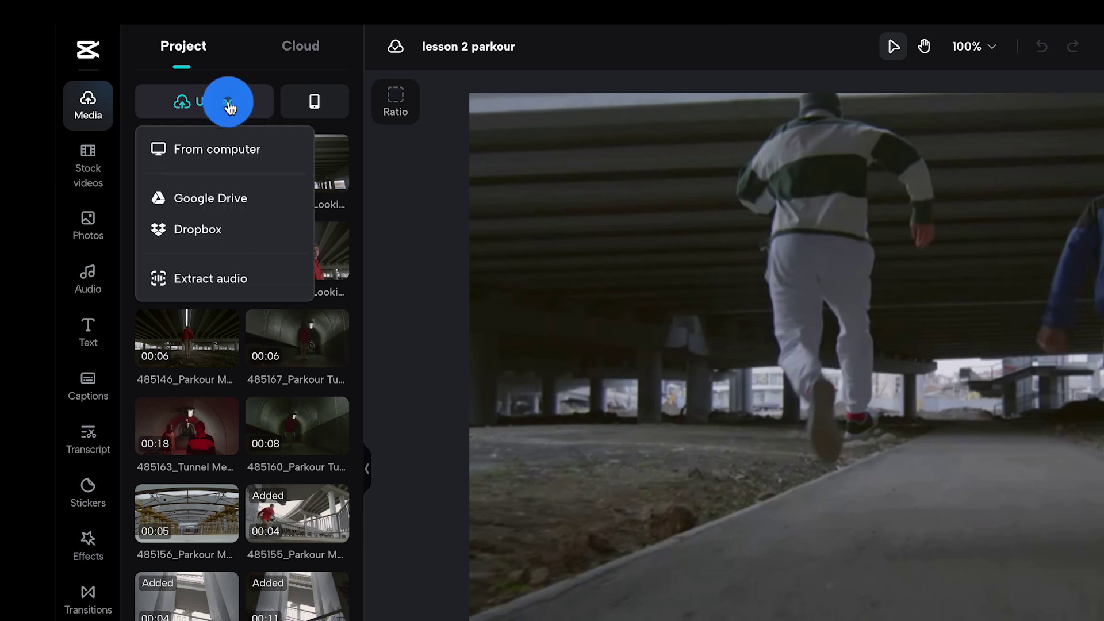
left_click(217, 233)
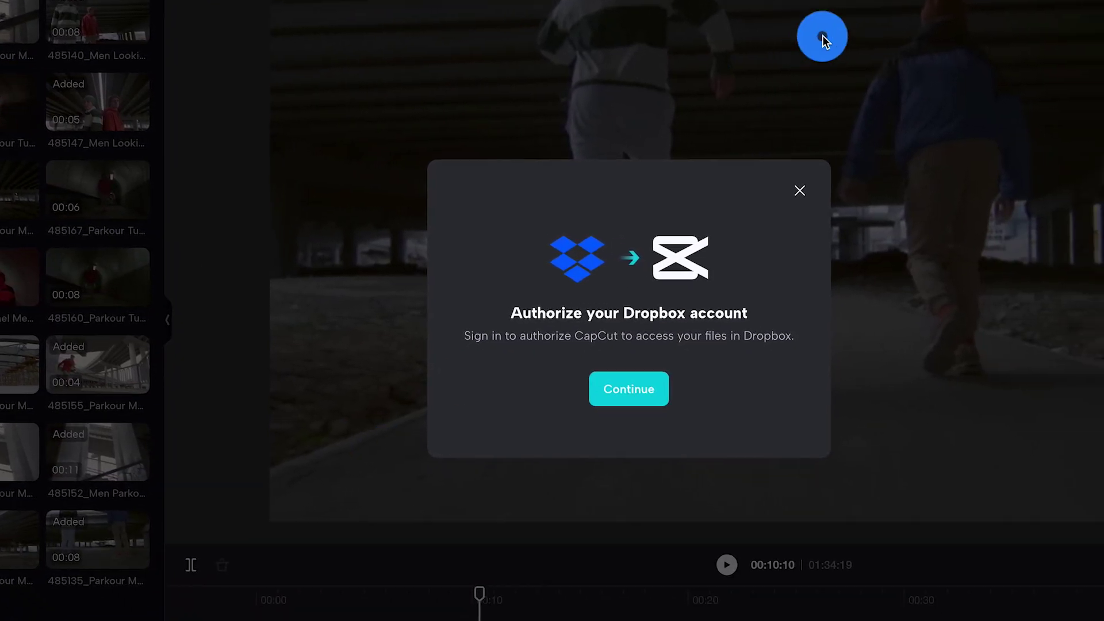
left_click(806, 180)
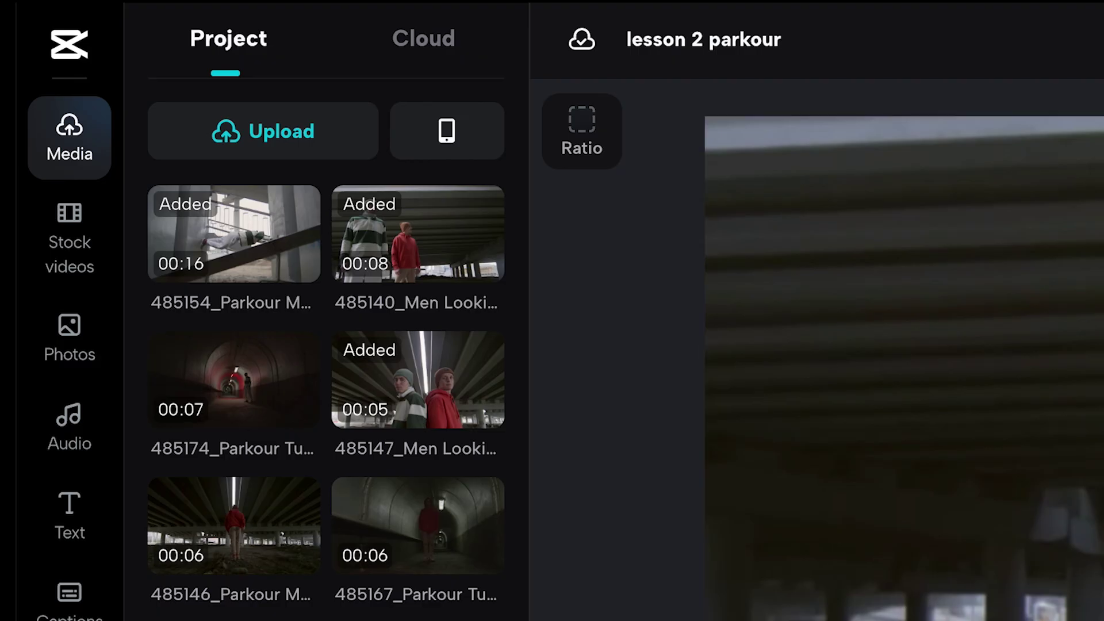
left_click(448, 138)
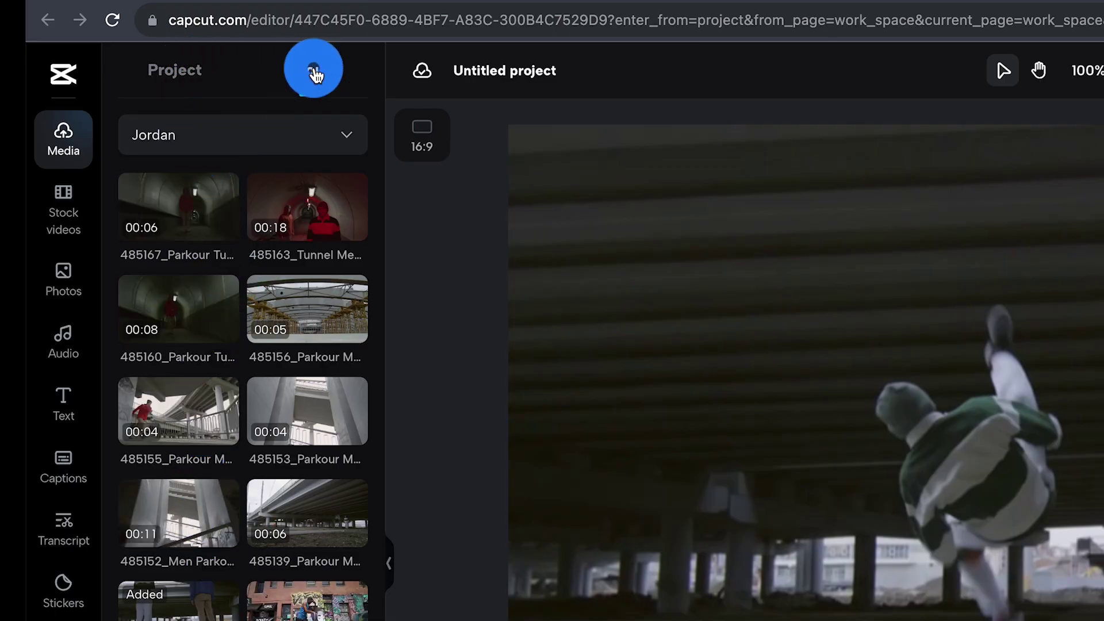
scroll(273, 348, "down", 3)
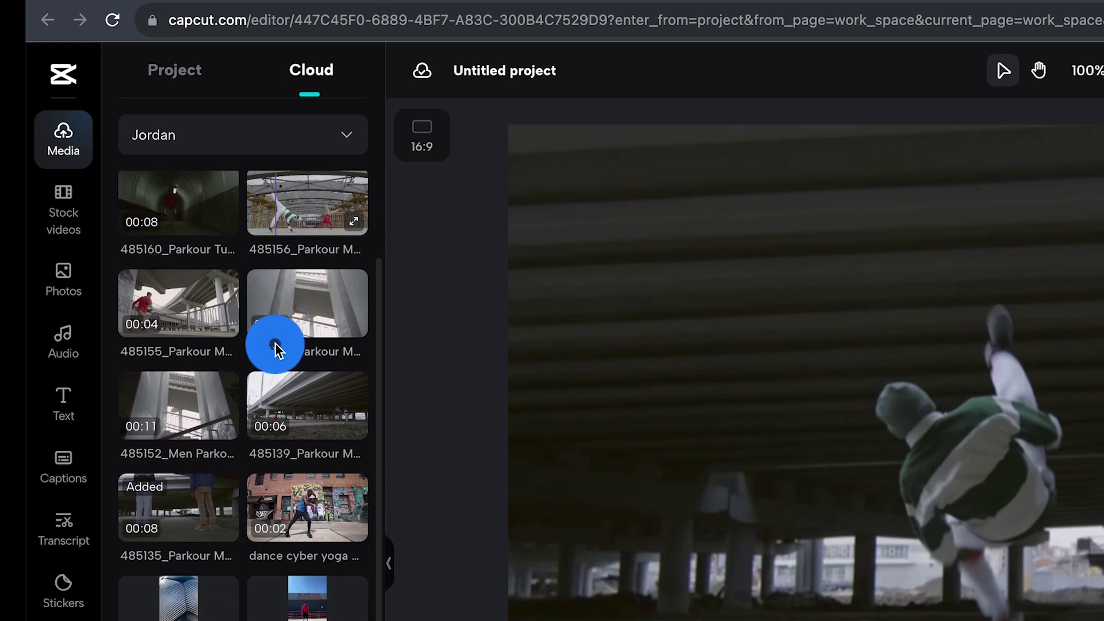
scroll(274, 345, "up", 3)
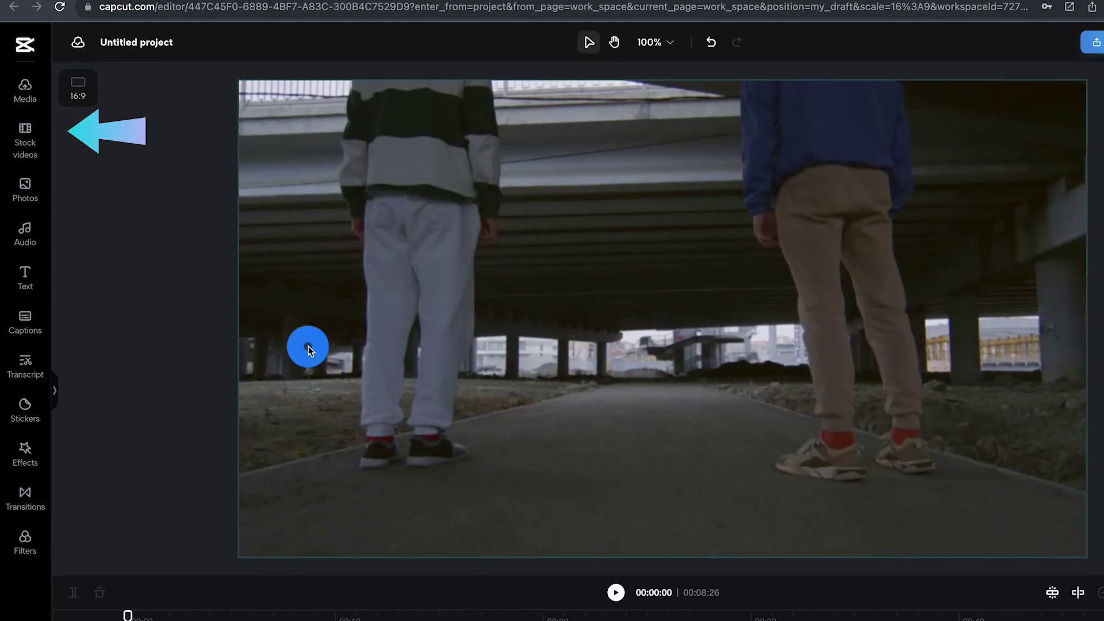
- Search stock videos for 'busy city' and add a city traffic clip to the timeline
left_click(25, 136)
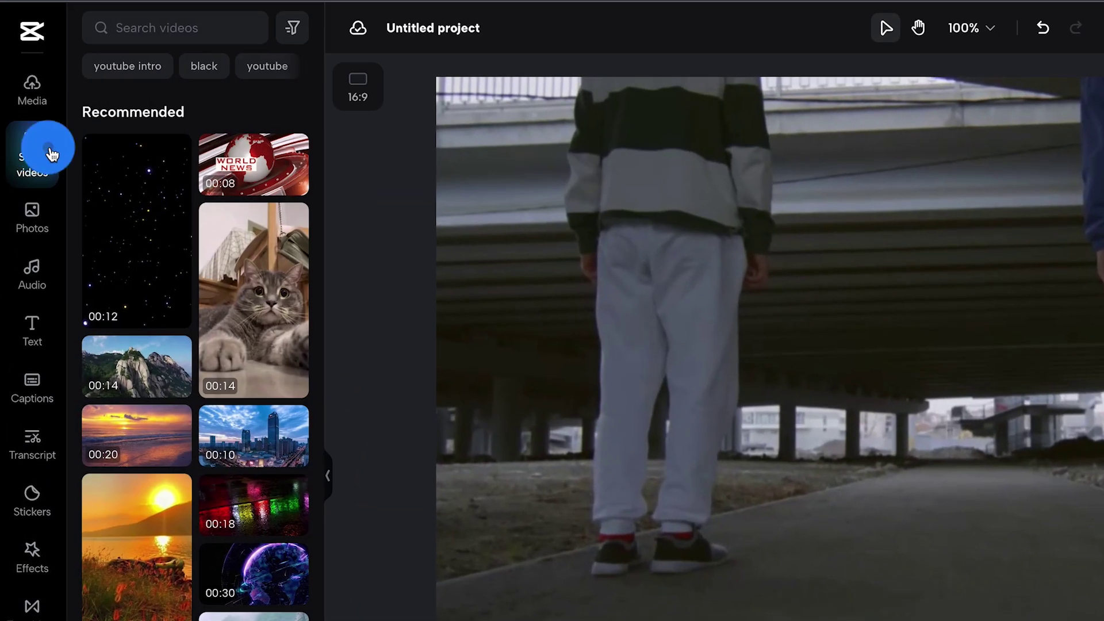
left_click(199, 28)
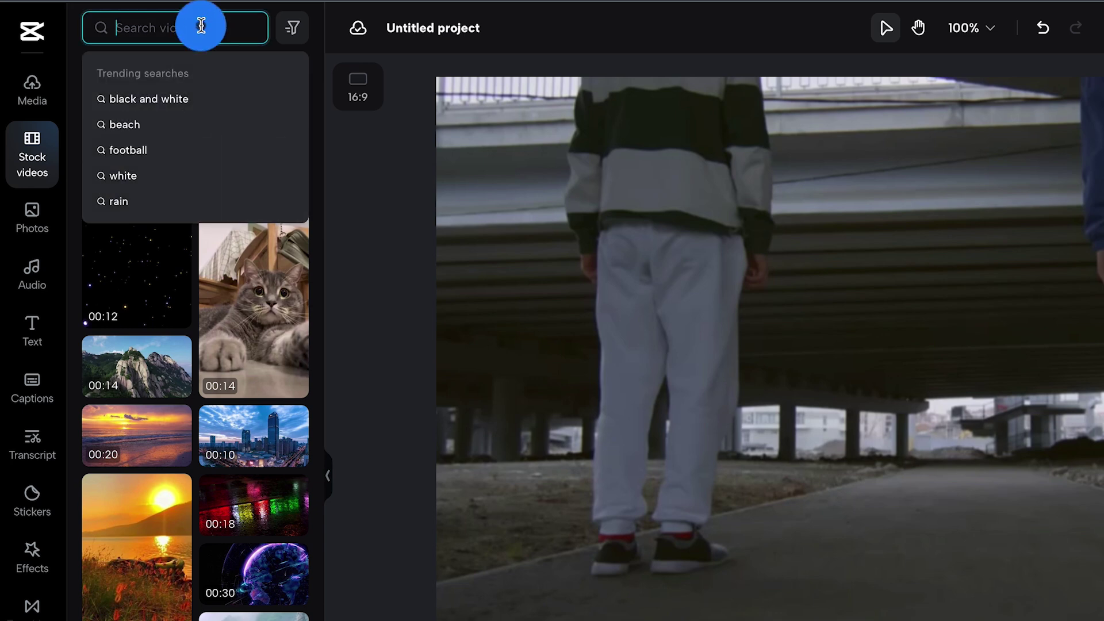
type("busy city")
key("Return")
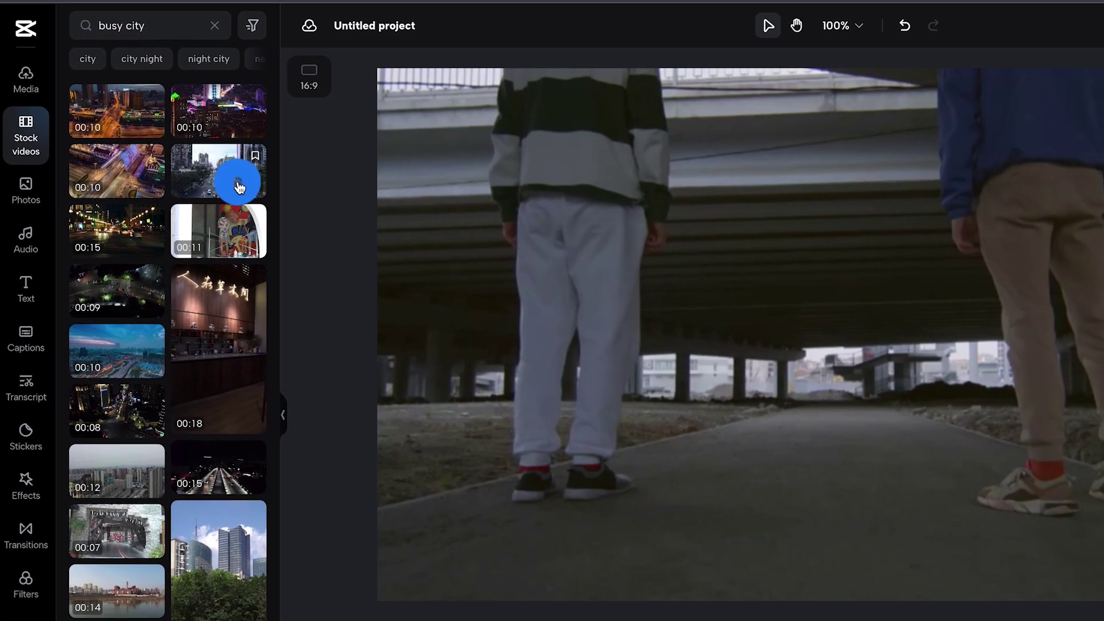
left_click(239, 187)
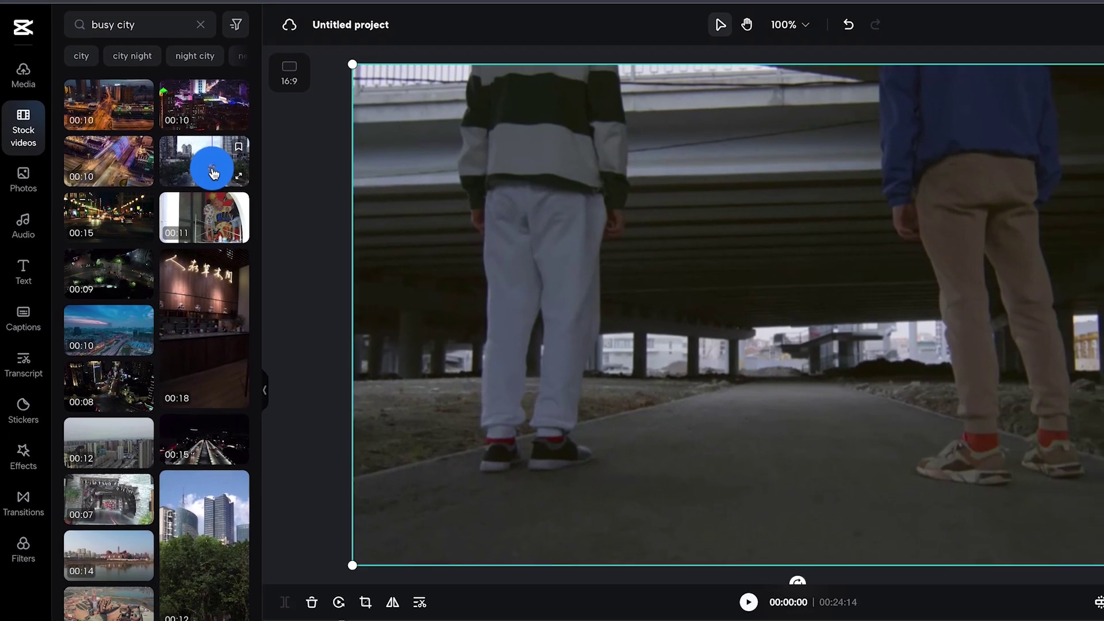
- Add the 00:22 'under a bridge' stock clip and move the city clip to the start
left_click(190, 25)
type("under a br")
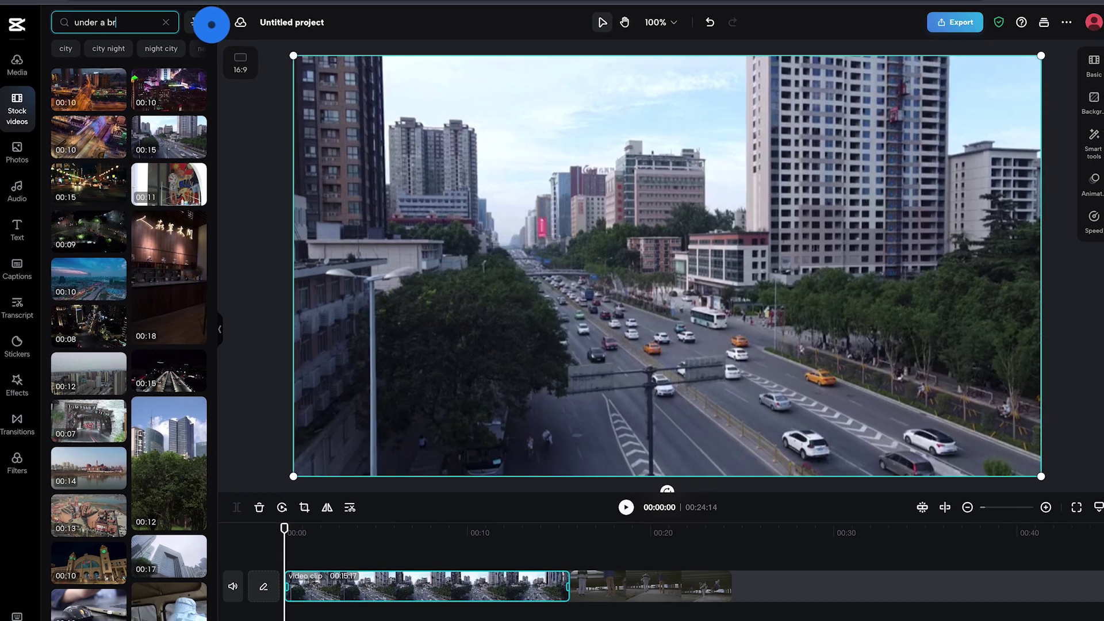
type("idge")
key("Return")
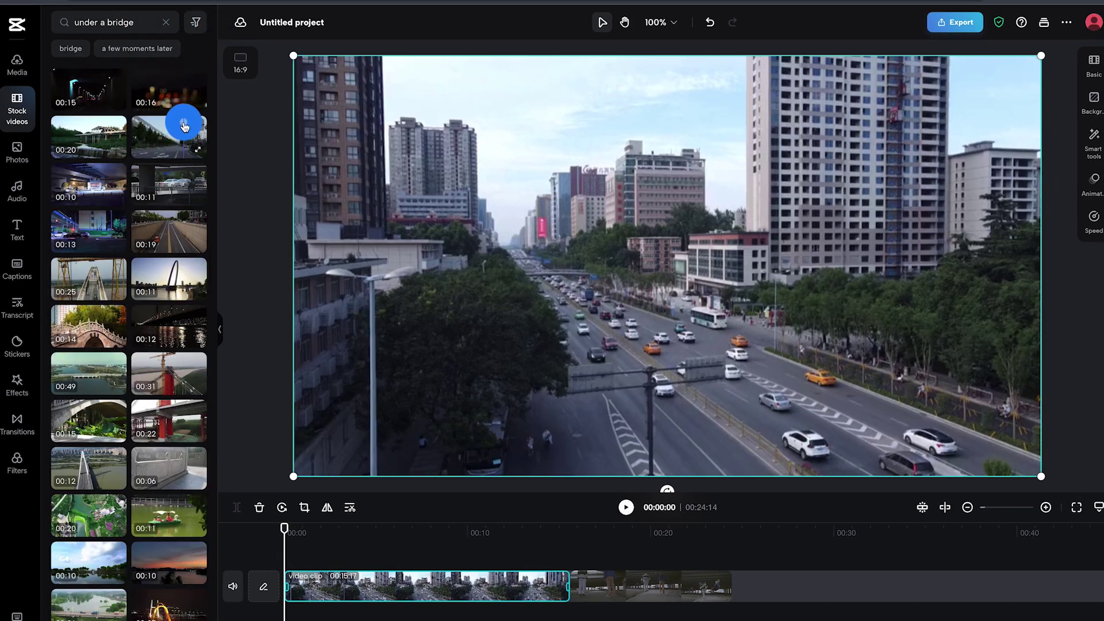
left_click(168, 433)
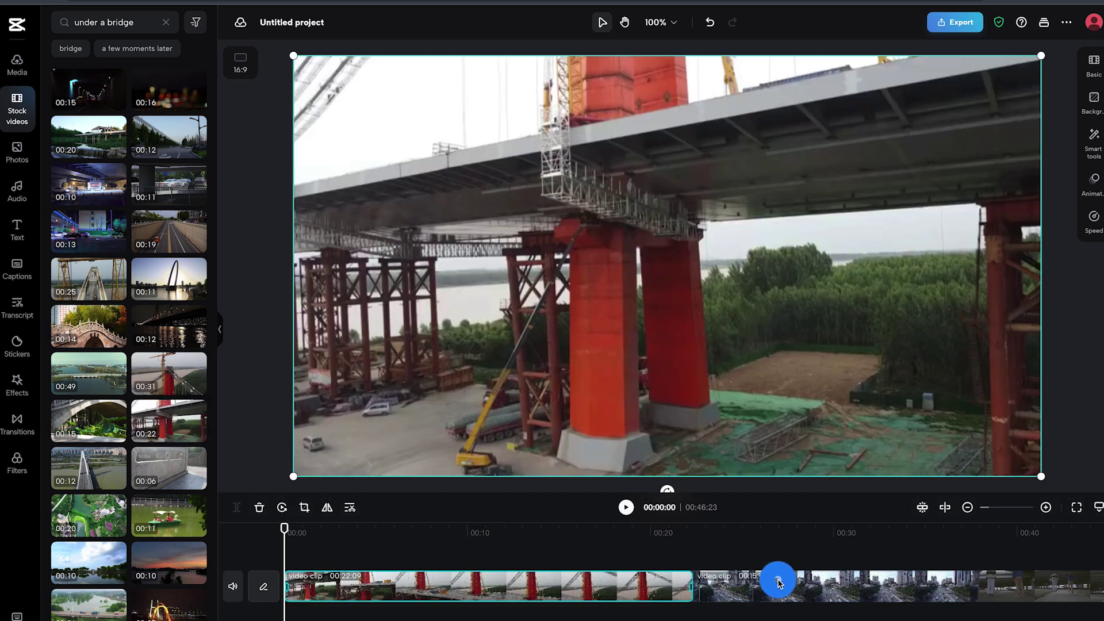
left_click_drag(779, 589, 315, 591)
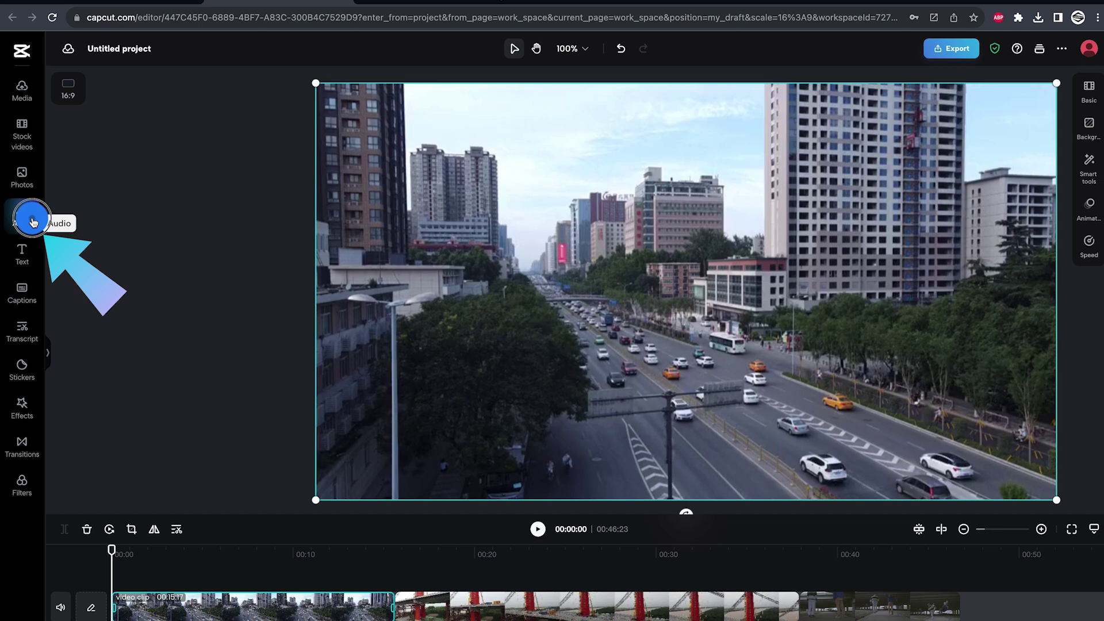
- Search the music library for 'Action Music' and preview the Action Music(853437) track
left_click(32, 222)
left_click(145, 86)
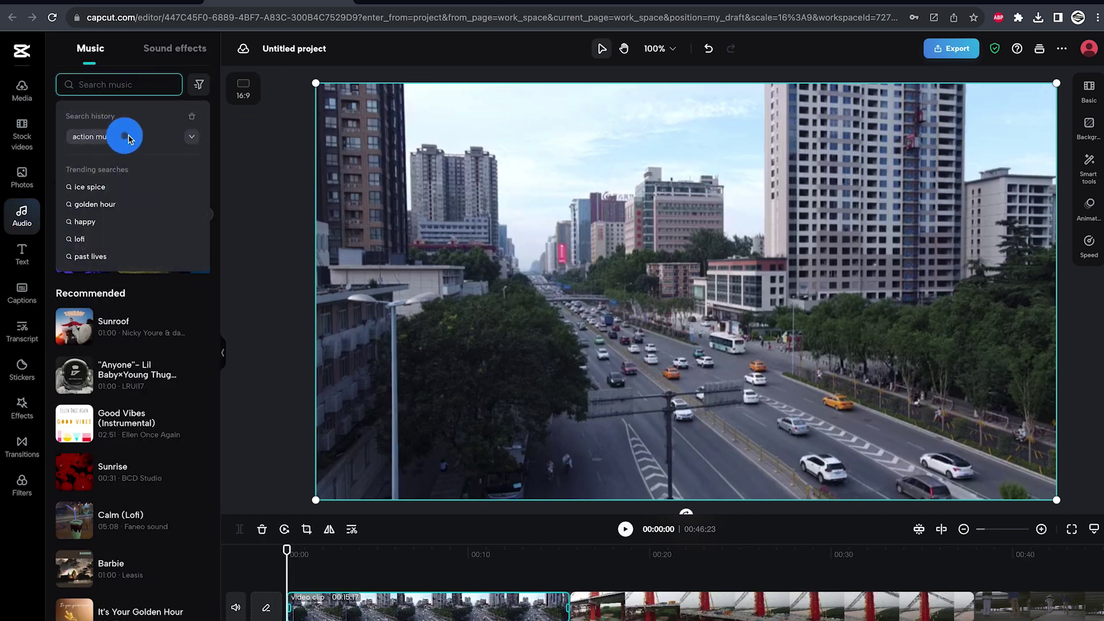
type("Action Music")
key("Return")
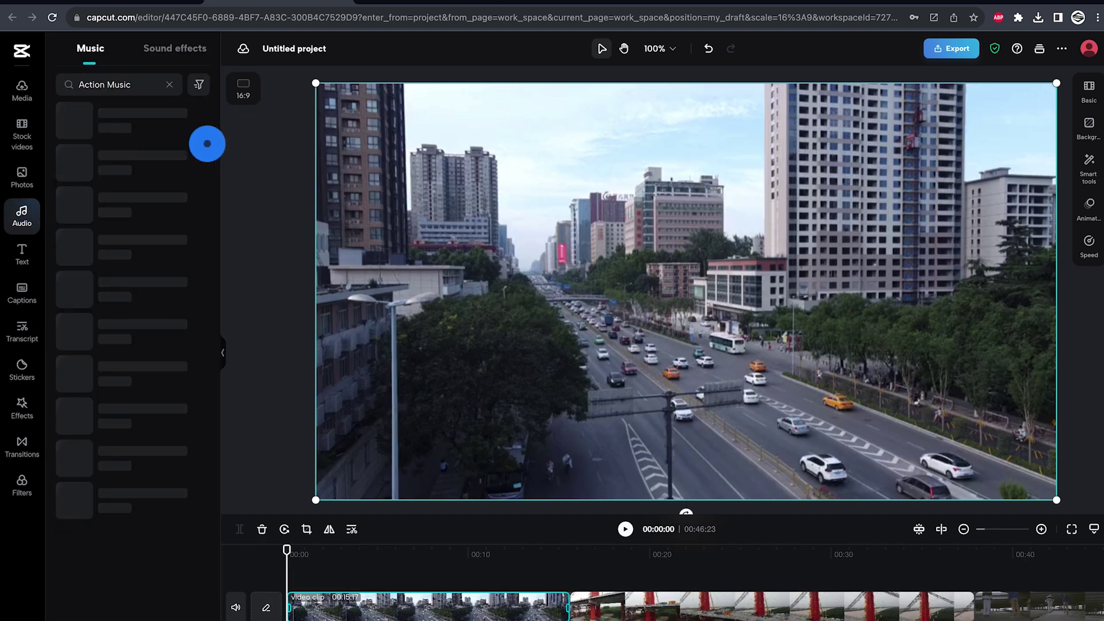
left_click(83, 160)
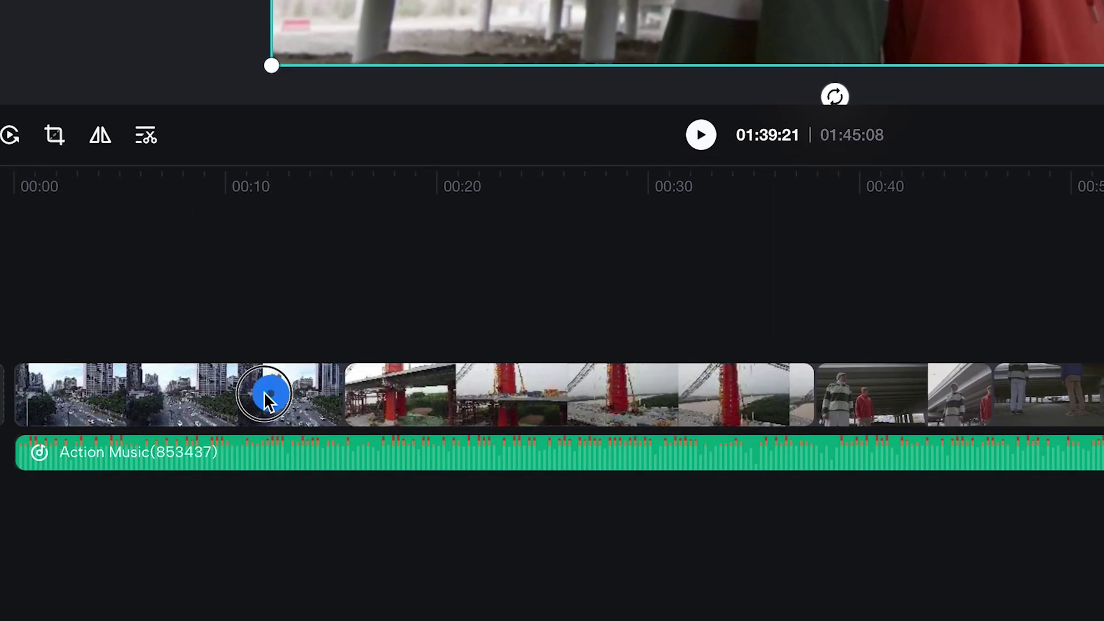
- Trim the city clip to about 5 seconds and the construction clip to 00:12:17
left_click_drag(374, 440, 192, 446)
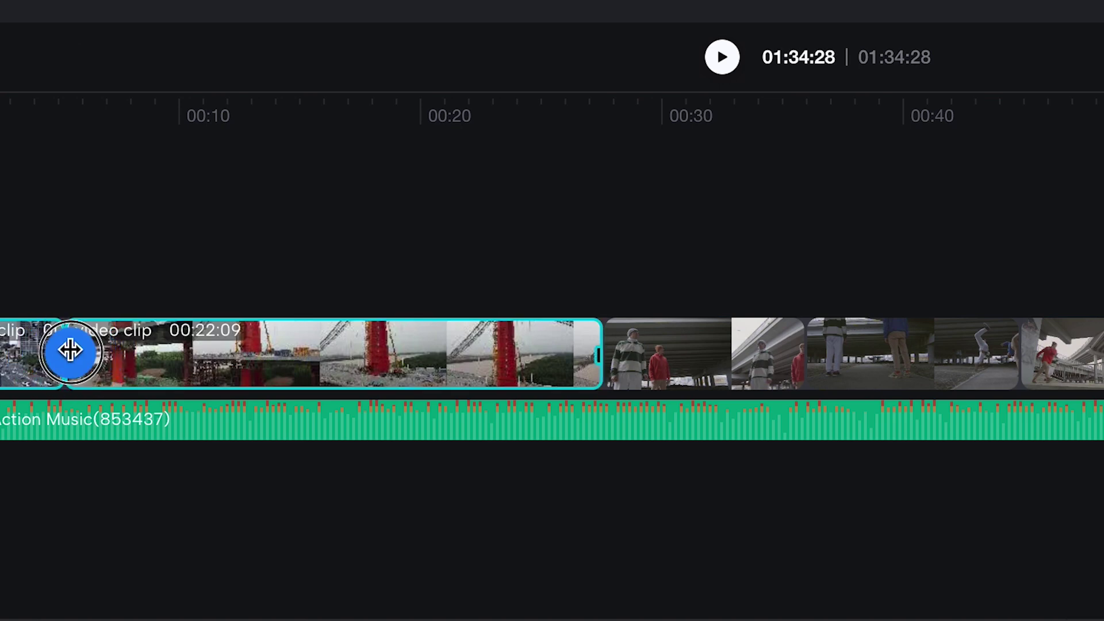
left_click_drag(70, 350, 154, 351)
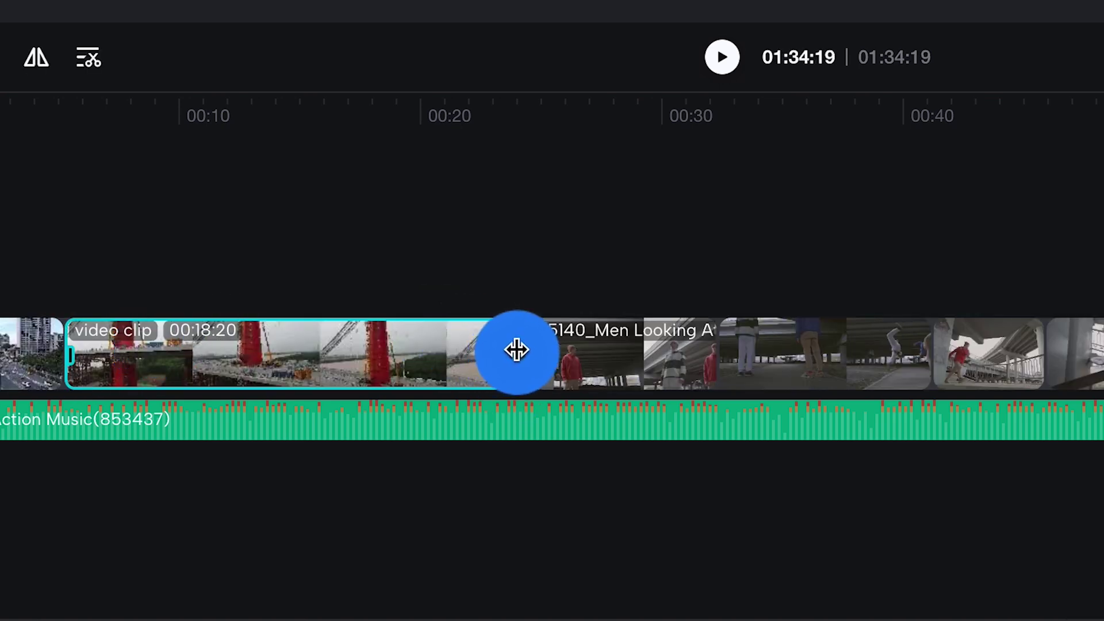
left_click_drag(516, 350, 401, 361)
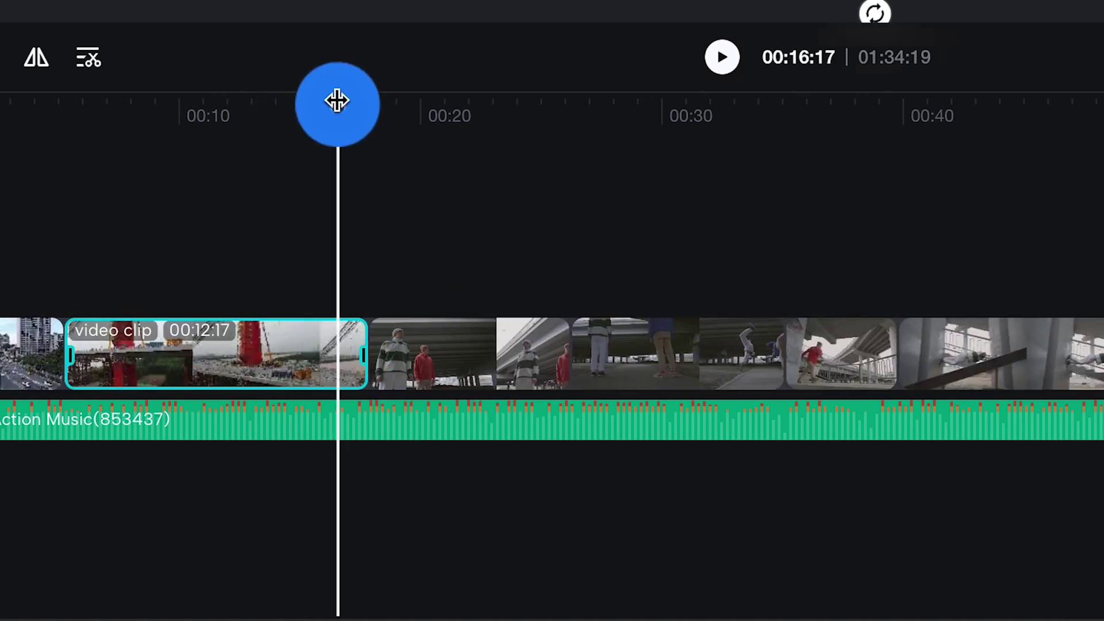
key("space")
- Move the next parkour clip into place and shorten it from its end
key("space")
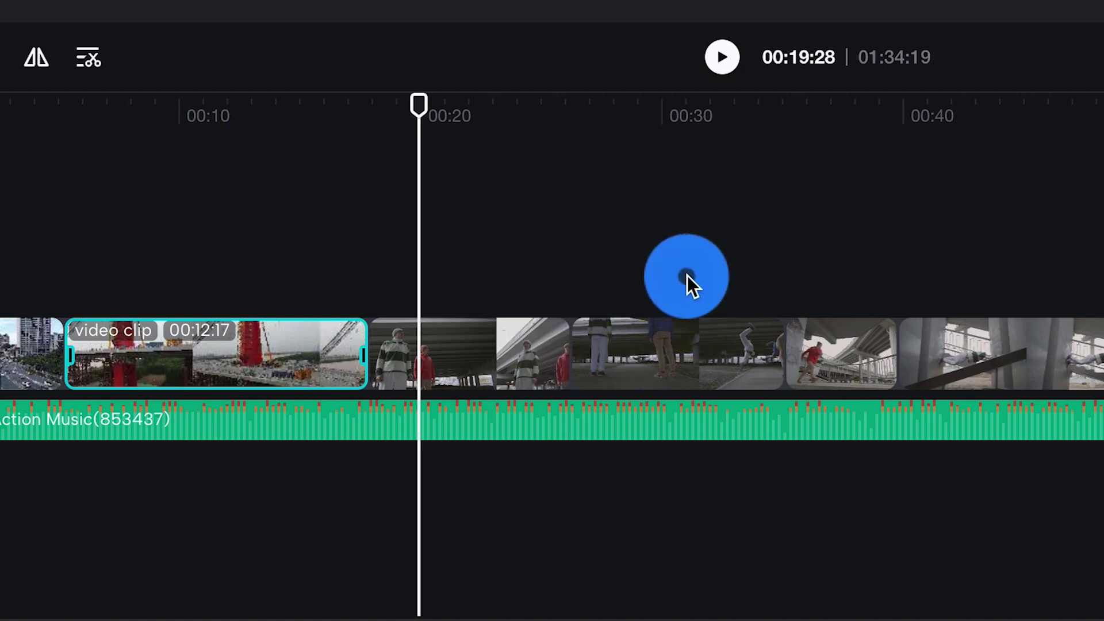
left_click(650, 325)
mouse_move(467, 353)
left_mouse_down()
mouse_move(448, 361)
mouse_move(575, 268)
mouse_move(451, 363)
mouse_move(470, 328)
mouse_move(455, 353)
left_mouse_up()
key("space")
key("space")
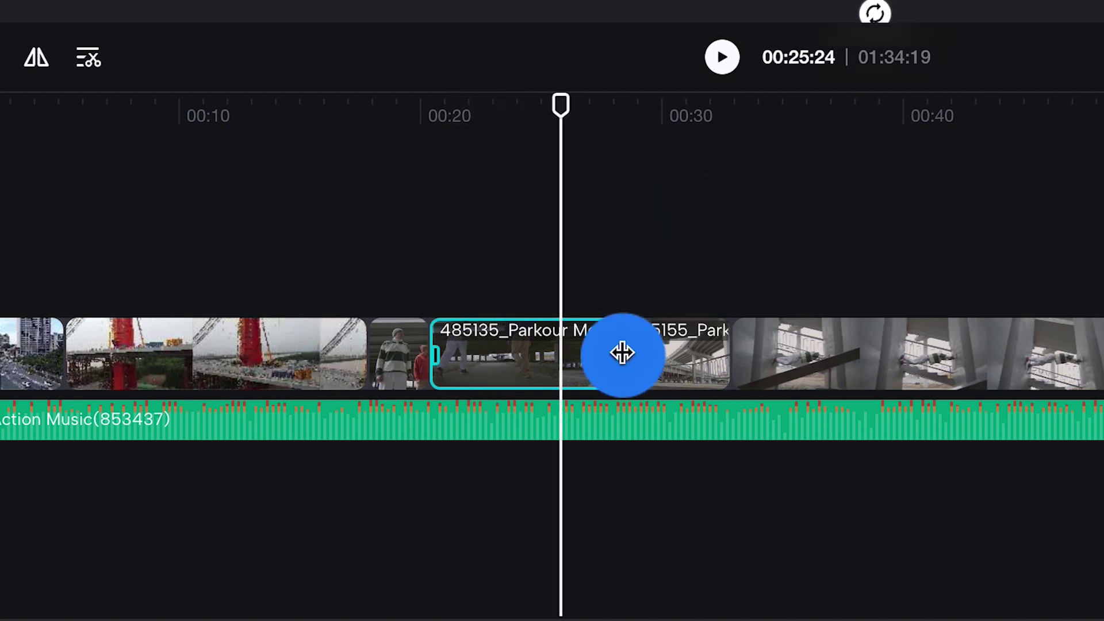
left_click_drag(622, 353, 561, 360)
key("space")
left_click(627, 350)
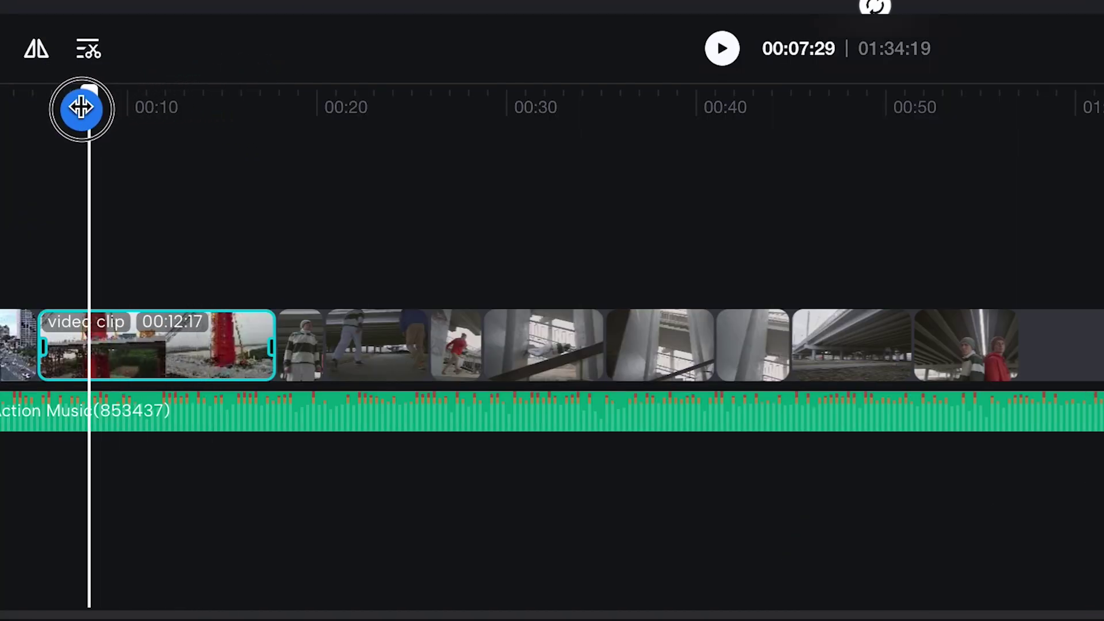
left_click_drag(80, 108, 146, 93)
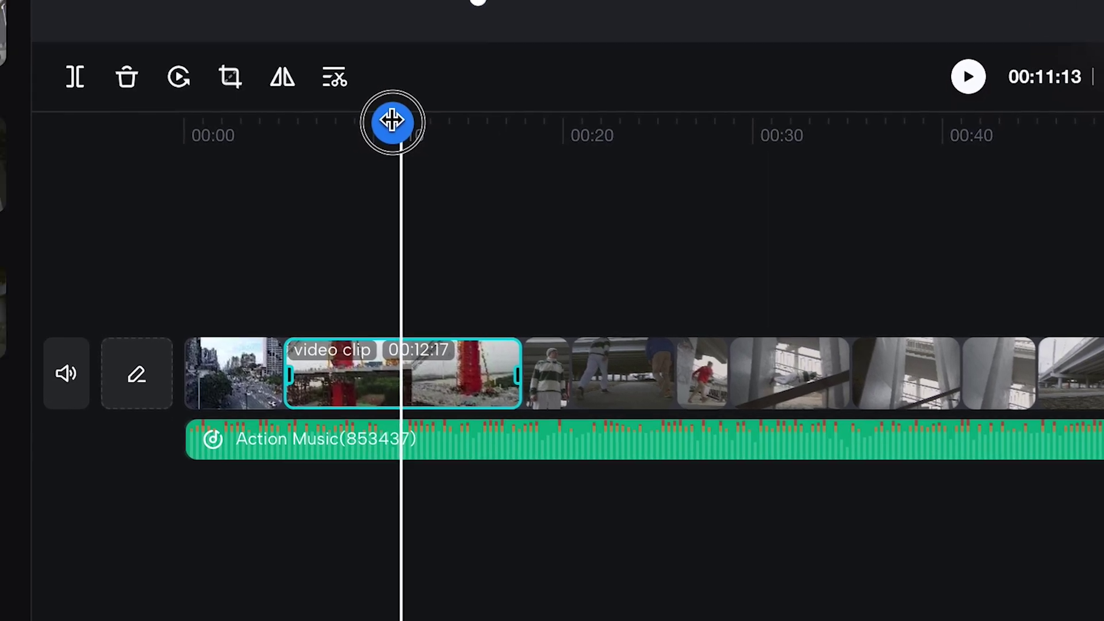
- Split the construction clip at the playhead, making two cuts
left_click_drag(392, 121, 391, 121)
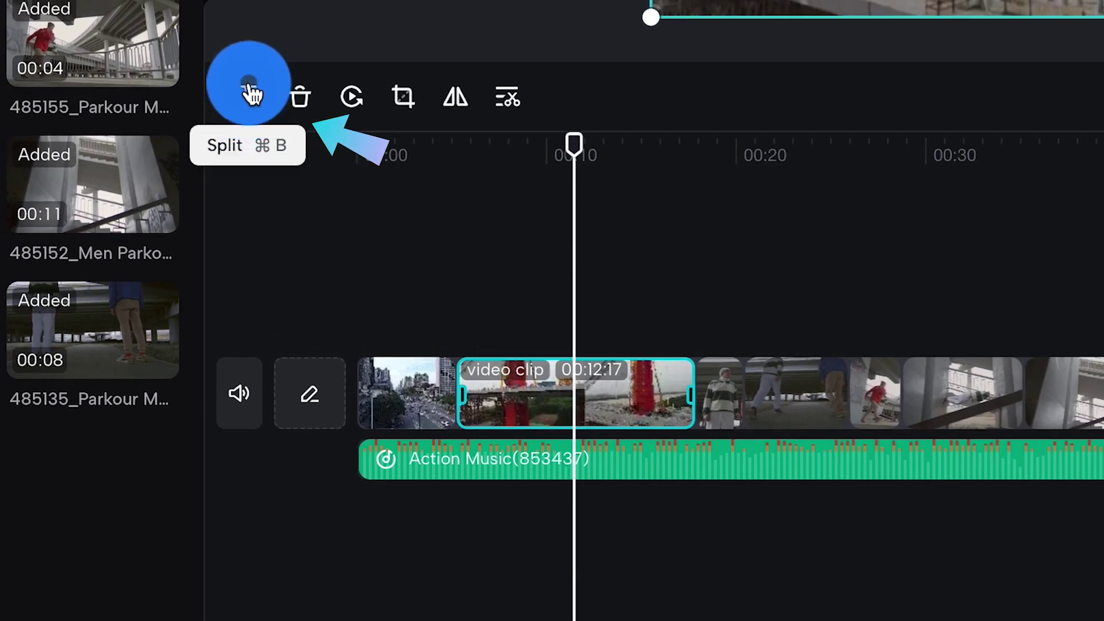
left_click(251, 92)
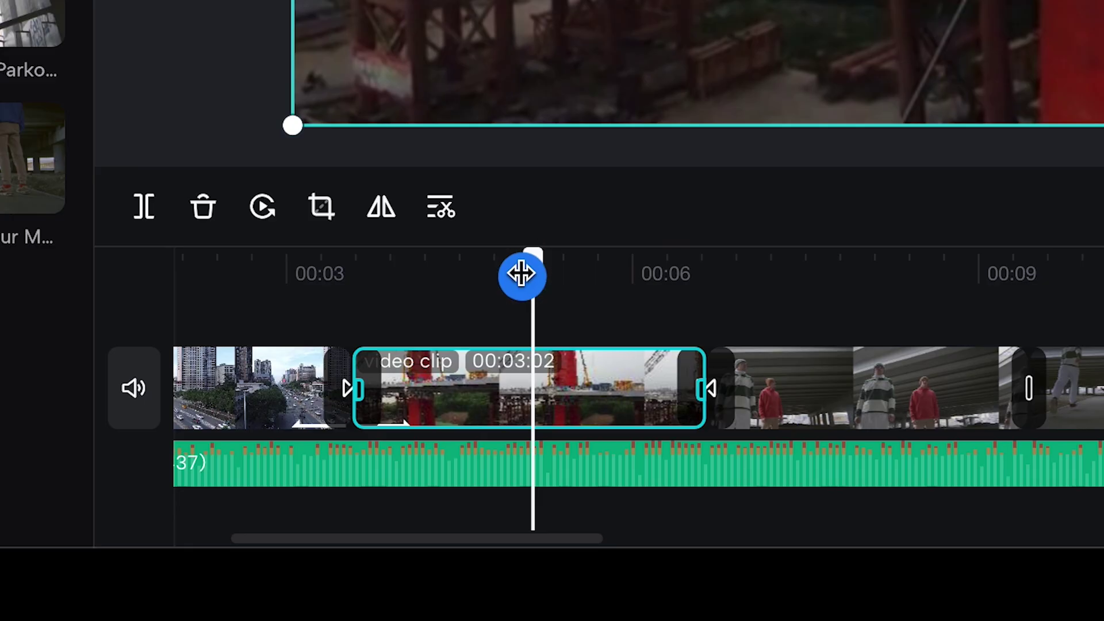
left_click(529, 345)
scroll(532, 363, "up", 3)
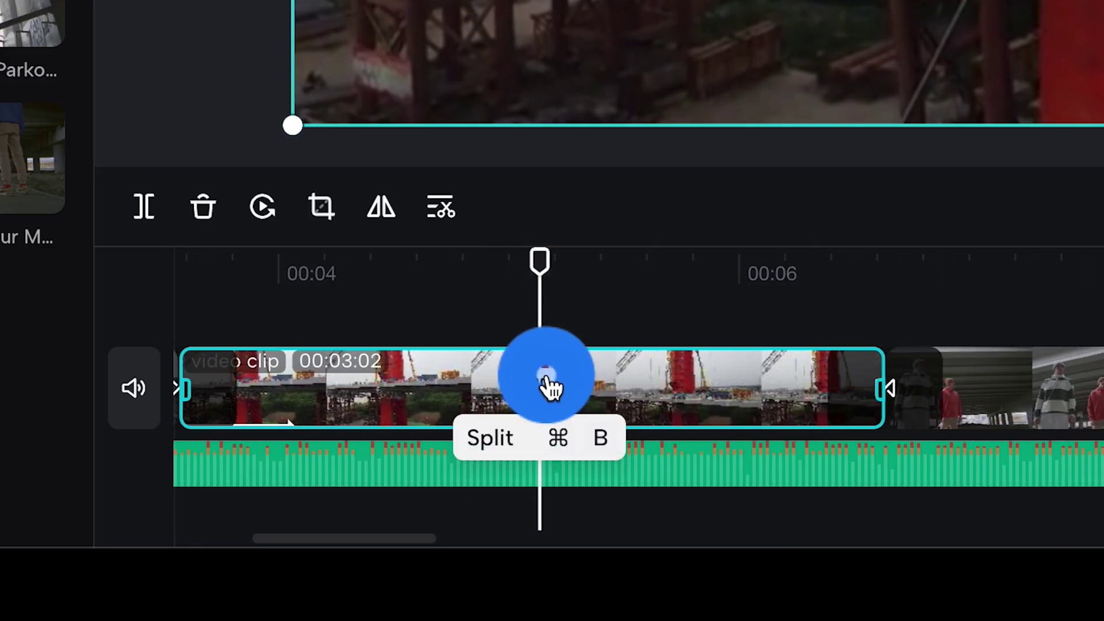
left_click(543, 381)
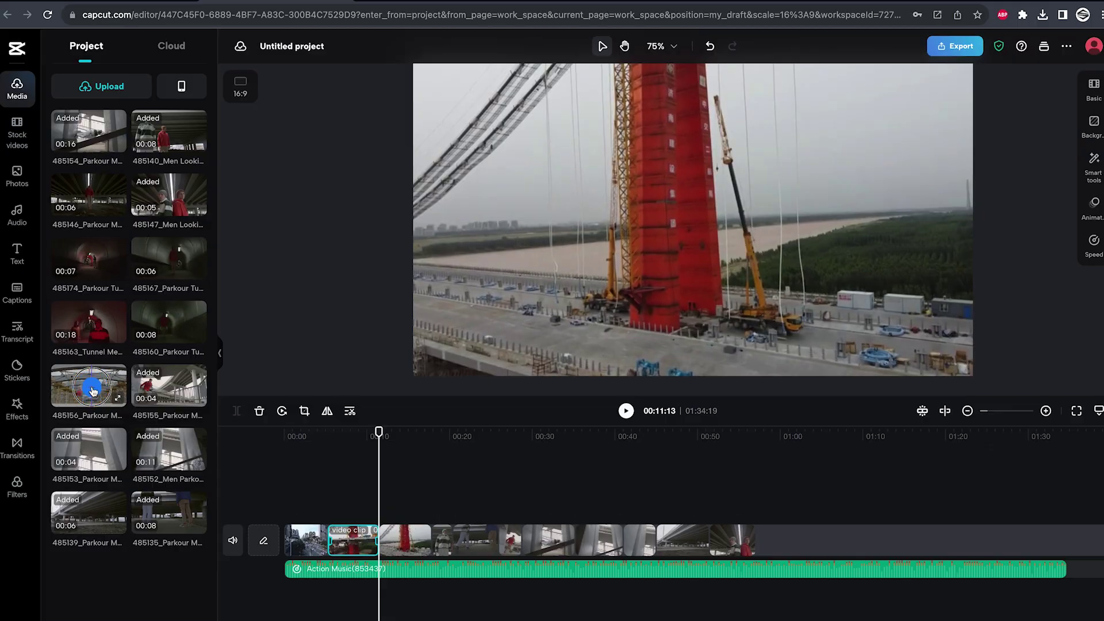
- Insert parkour clip 485156 from Media between the construction clip parts
left_click_drag(90, 385, 298, 484)
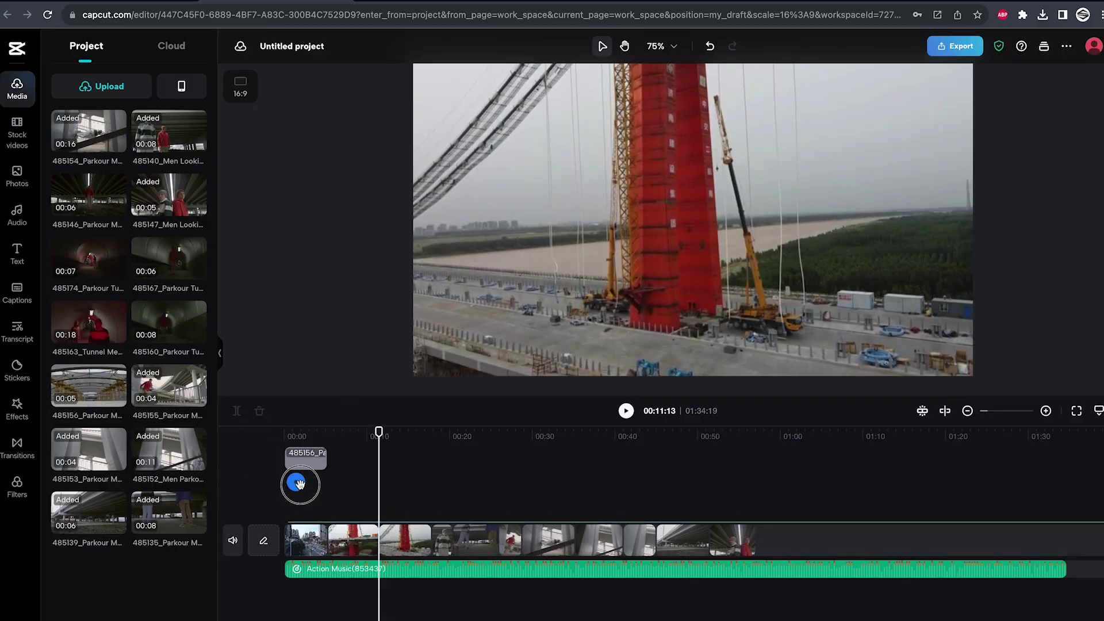
left_click_drag(365, 515, 377, 533)
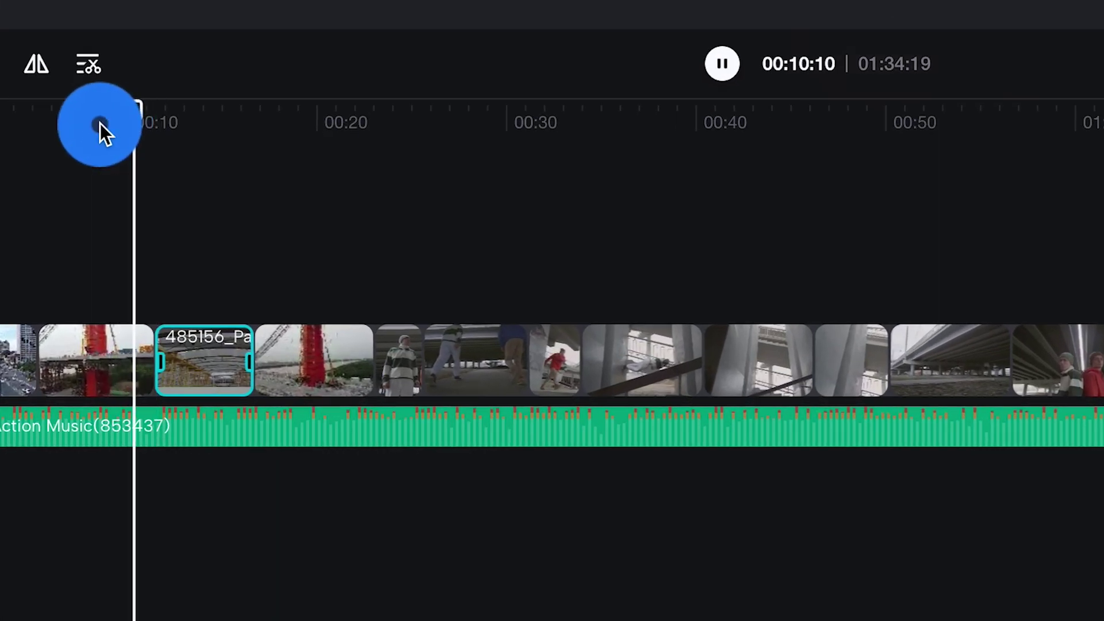
key("space")
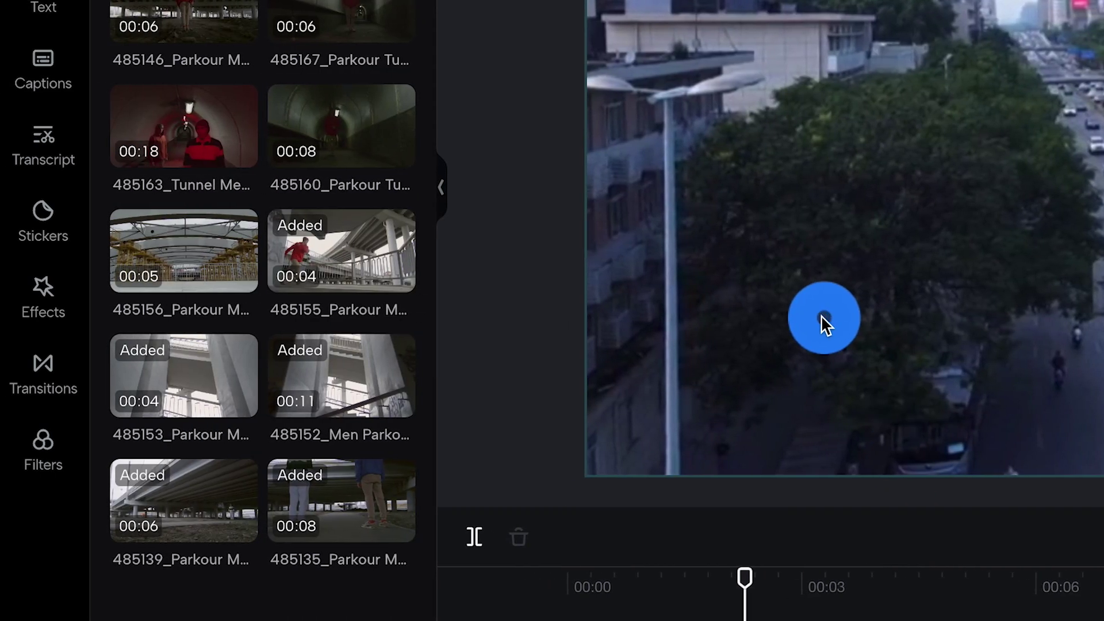
left_click(45, 381)
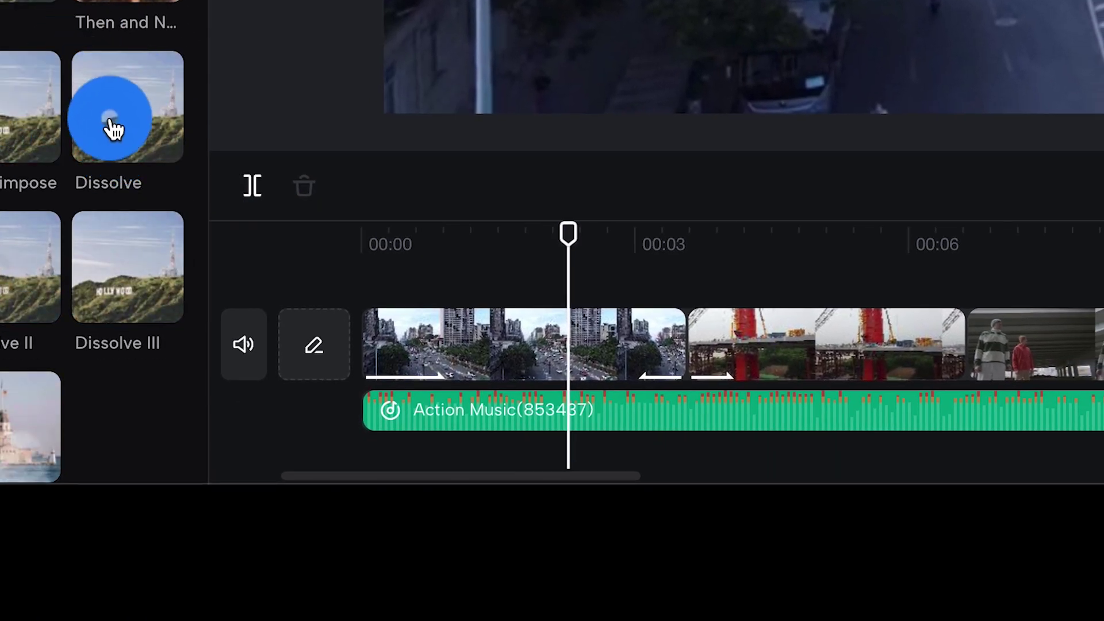
- Place a Dissolve transition between the first two clips
left_click_drag(113, 128, 670, 348)
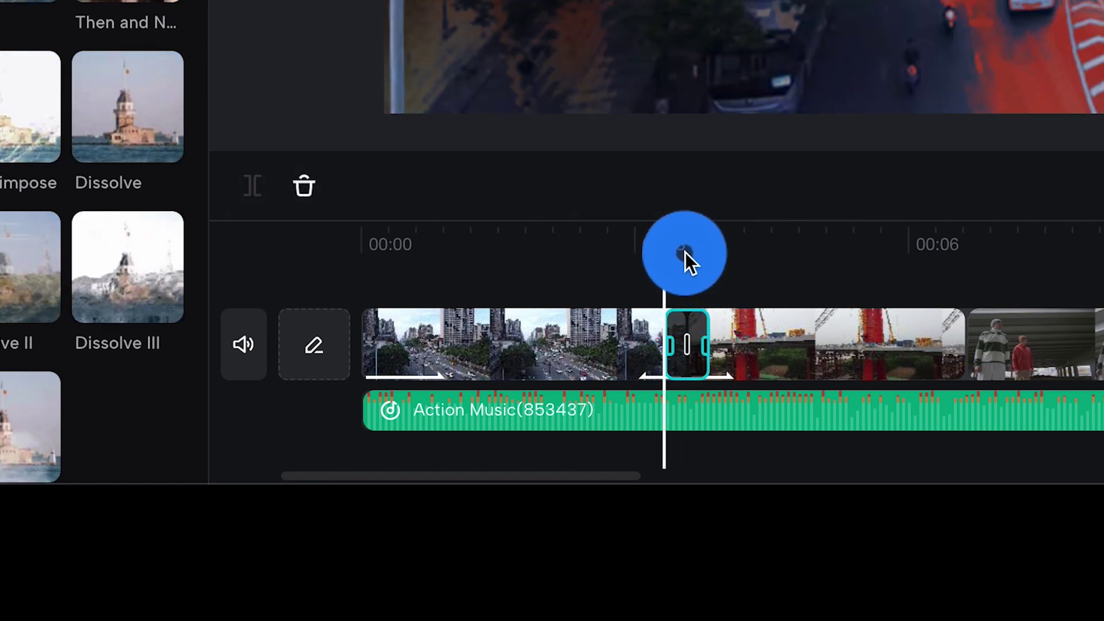
left_click_drag(685, 252, 688, 249)
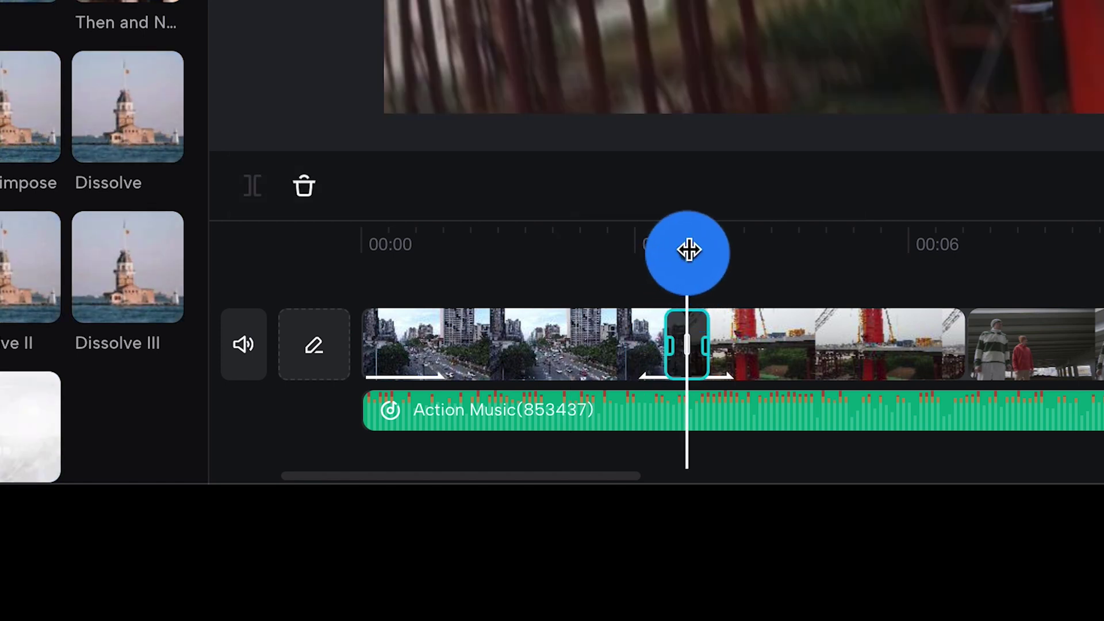
left_click(912, 254)
left_click(960, 247)
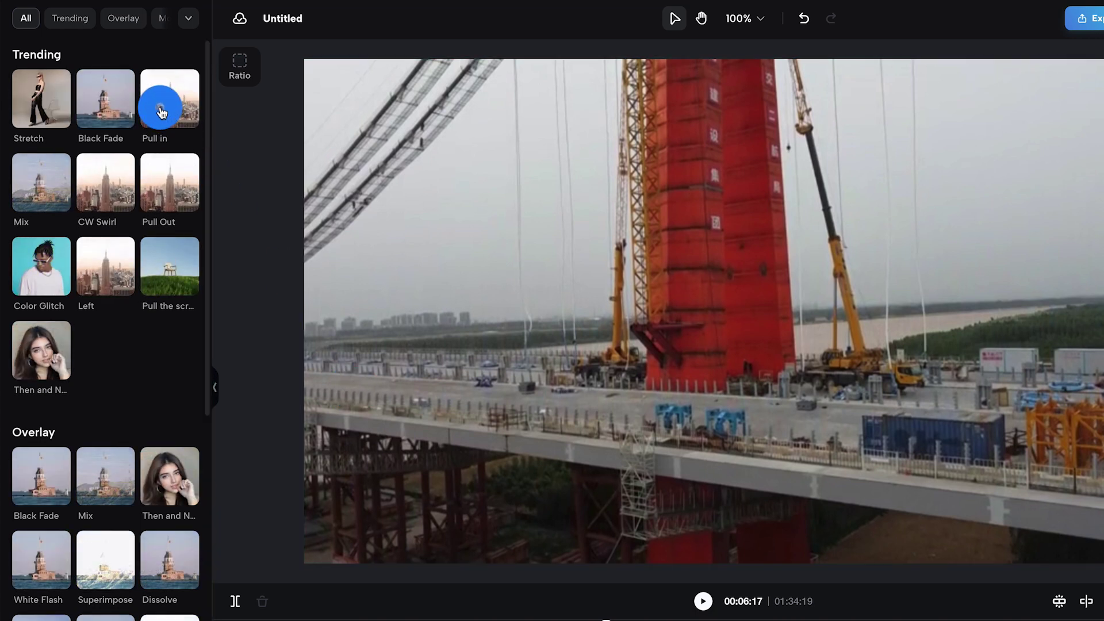
- Apply the Pull in transition at the next cut with 0.3 s duration and preview it
left_click(161, 112)
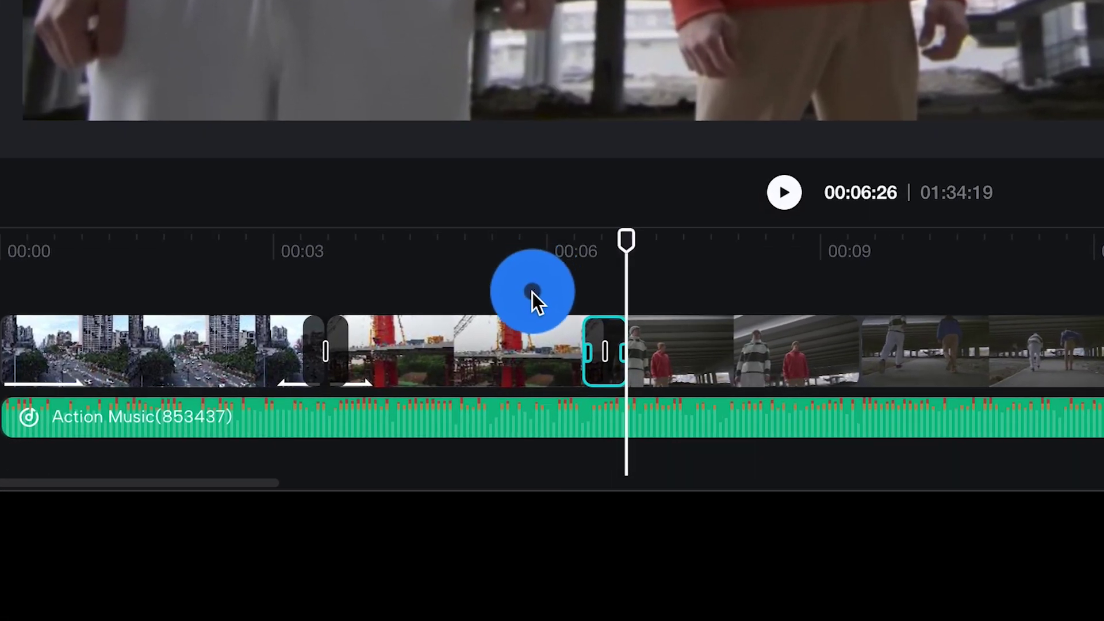
left_click(570, 620)
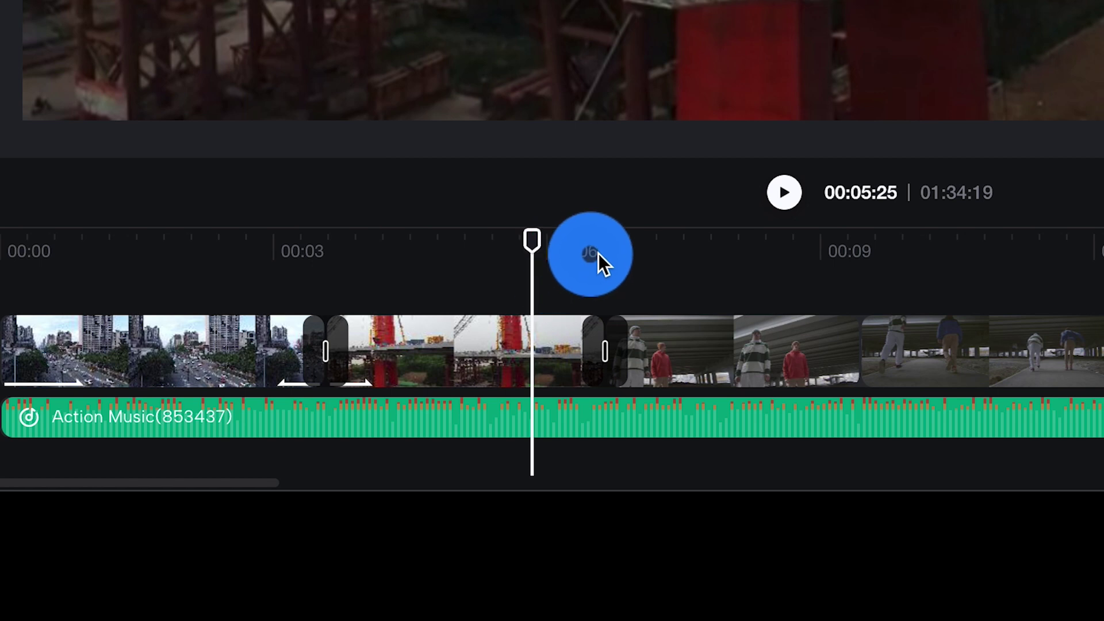
left_click(826, 254)
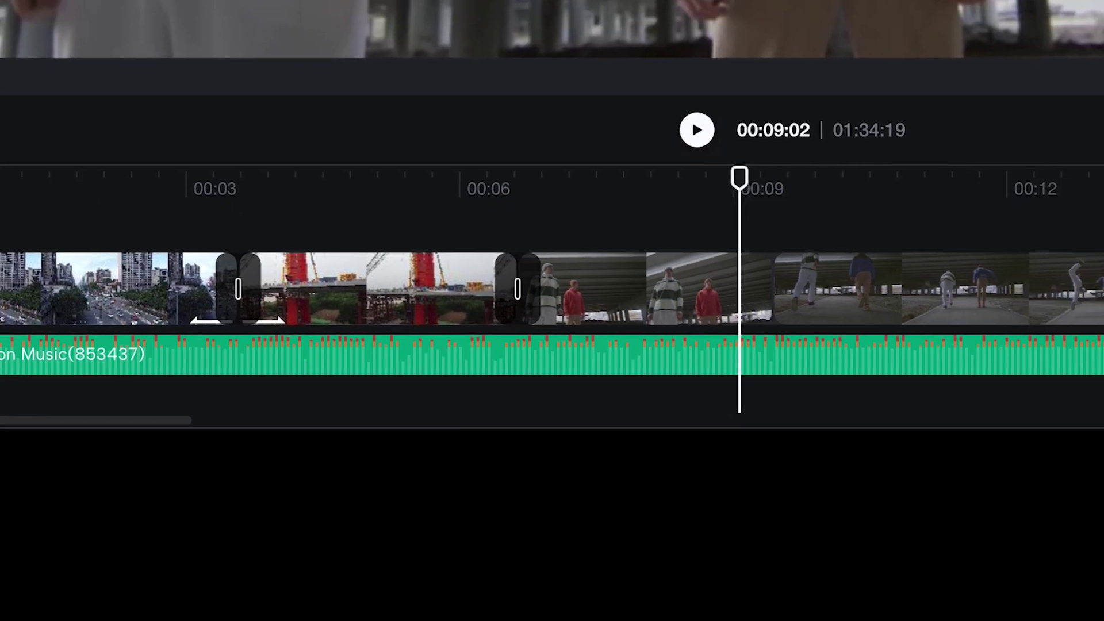
key("space")
left_click(693, 250)
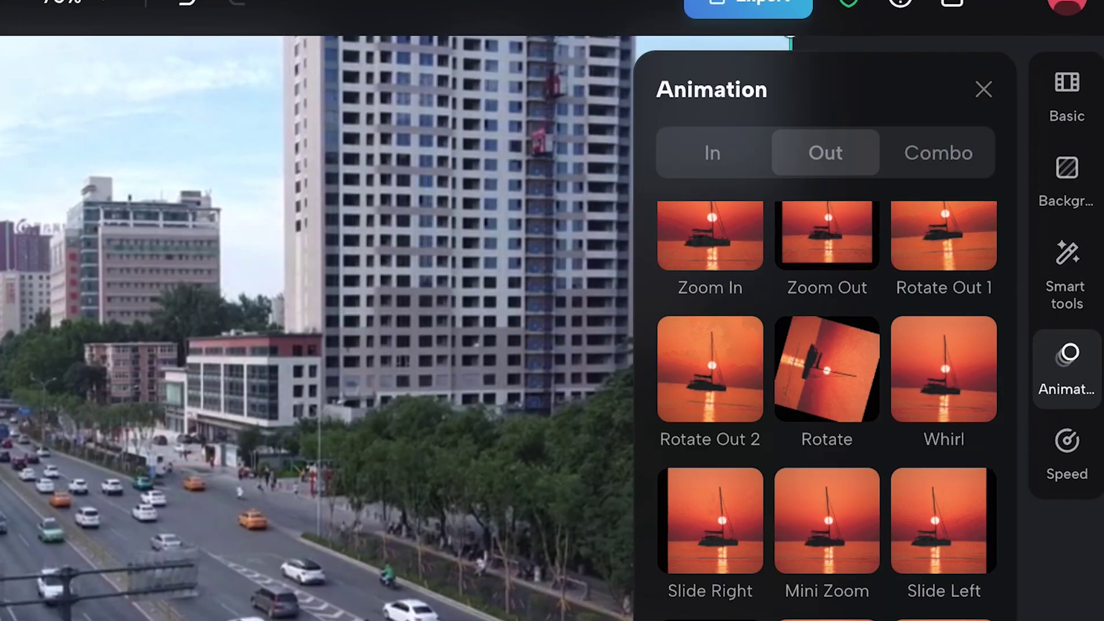
- Apply a Zoom In exit animation, compare In, Out and Combo sets, then choose Rotate Out 1
left_click(739, 275)
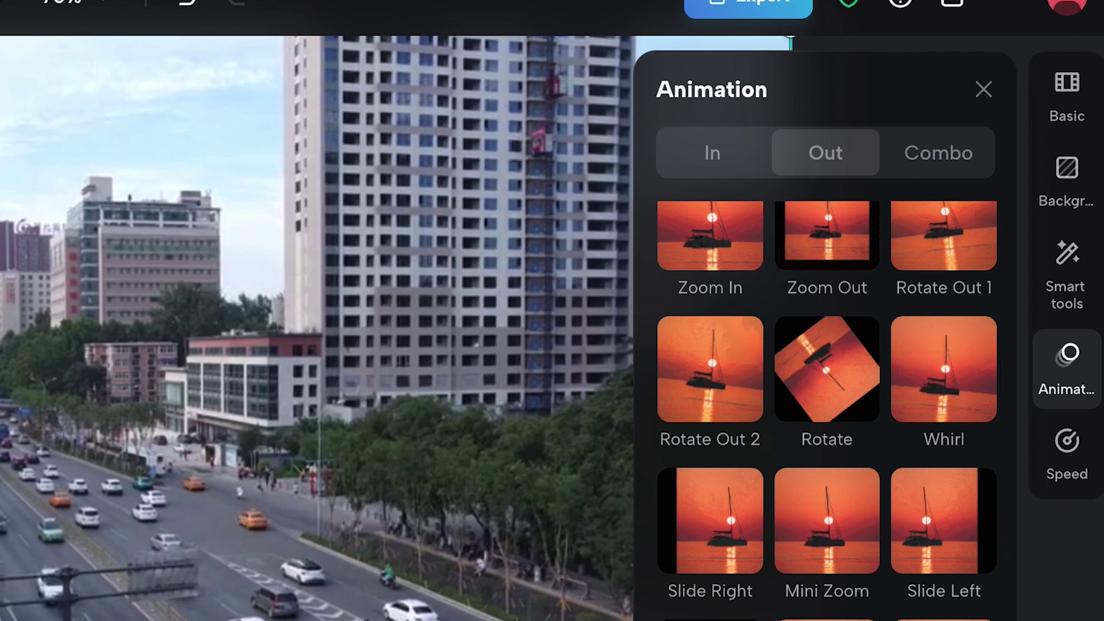
left_click(743, 276)
left_click(709, 168)
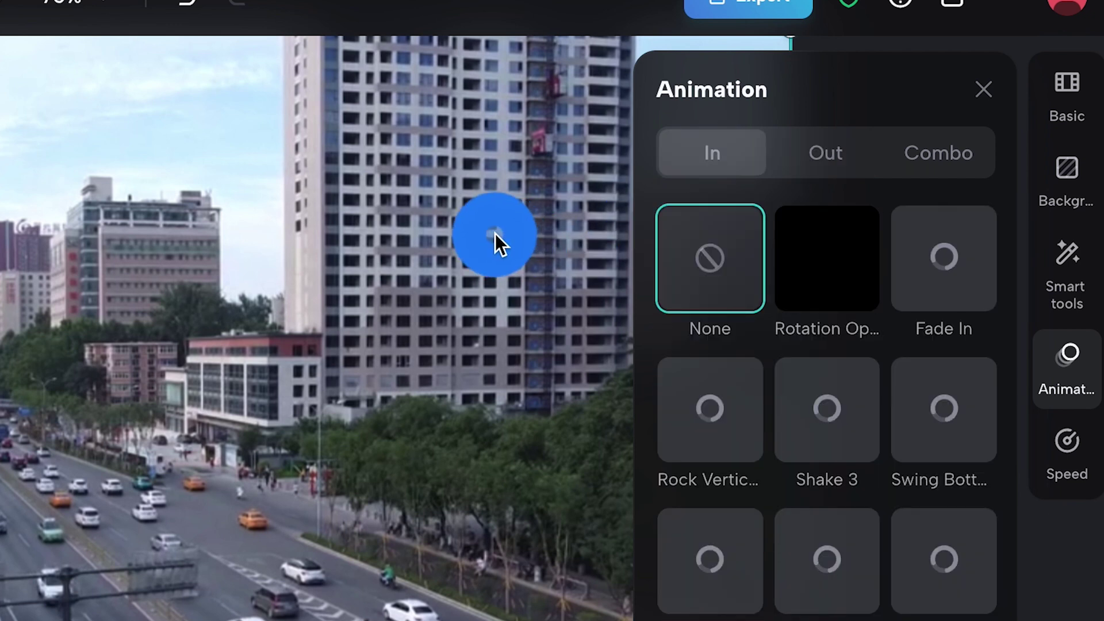
left_click(822, 153)
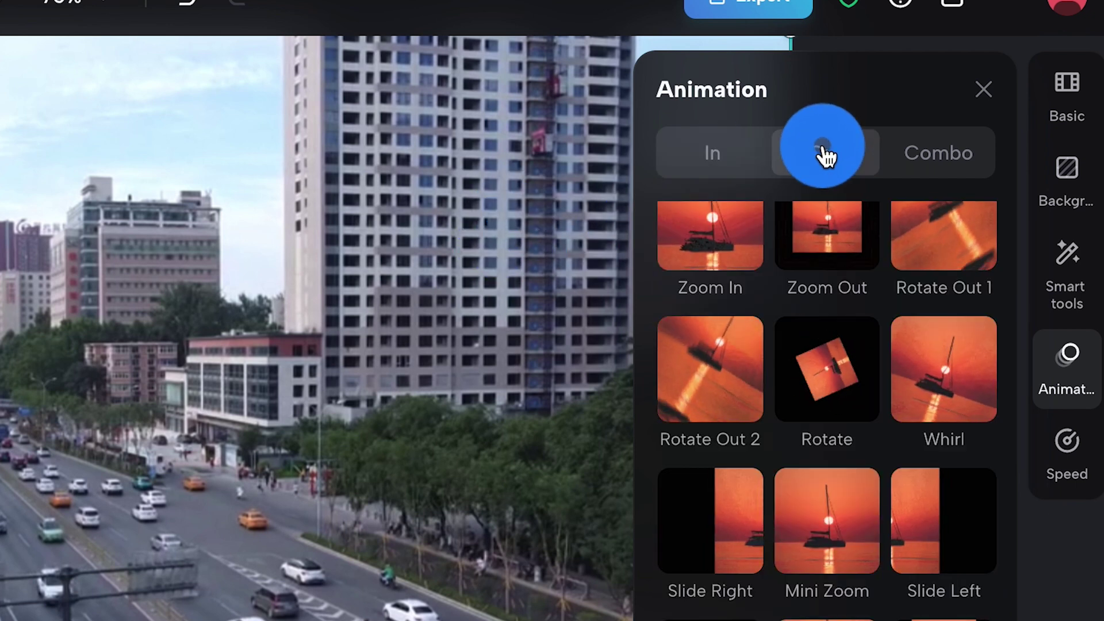
left_click(938, 153)
scroll(889, 513, "down", 5)
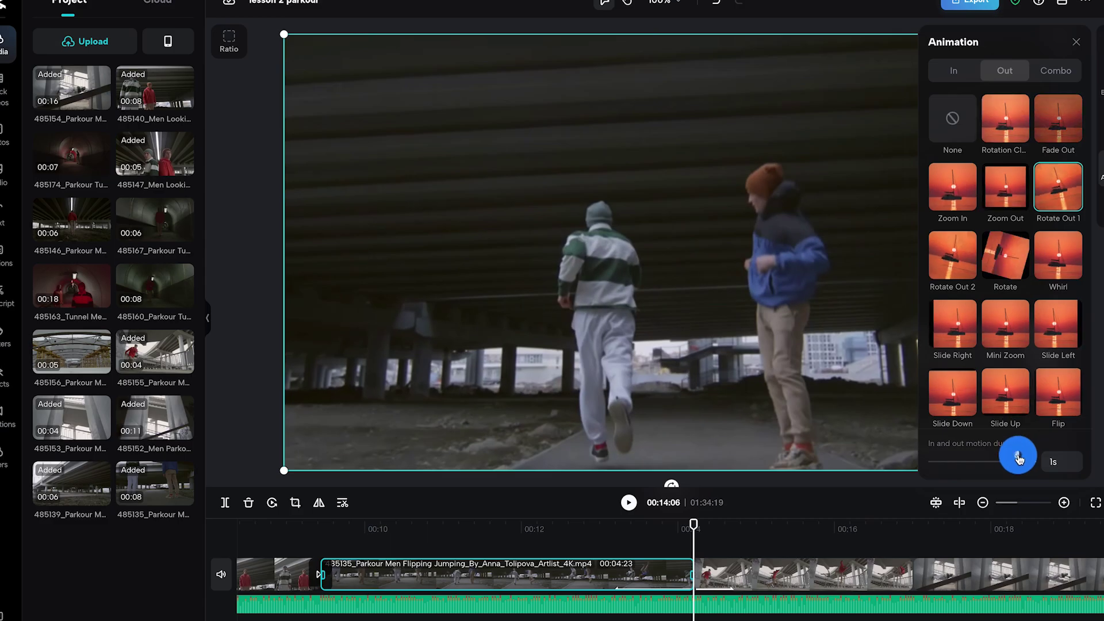
left_click(1010, 450)
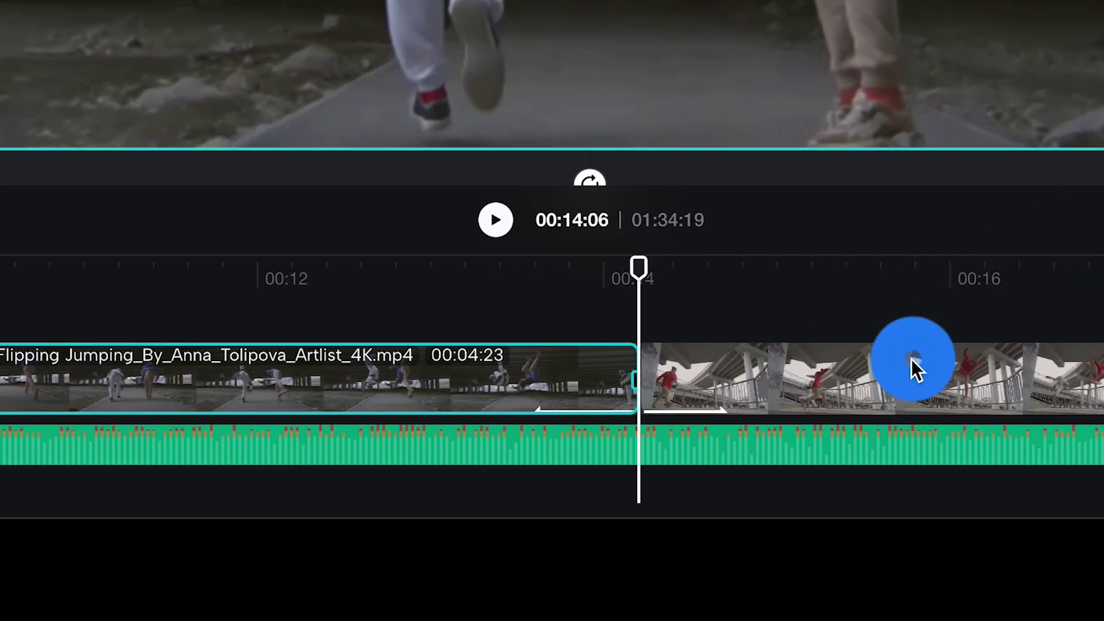
left_click(903, 375)
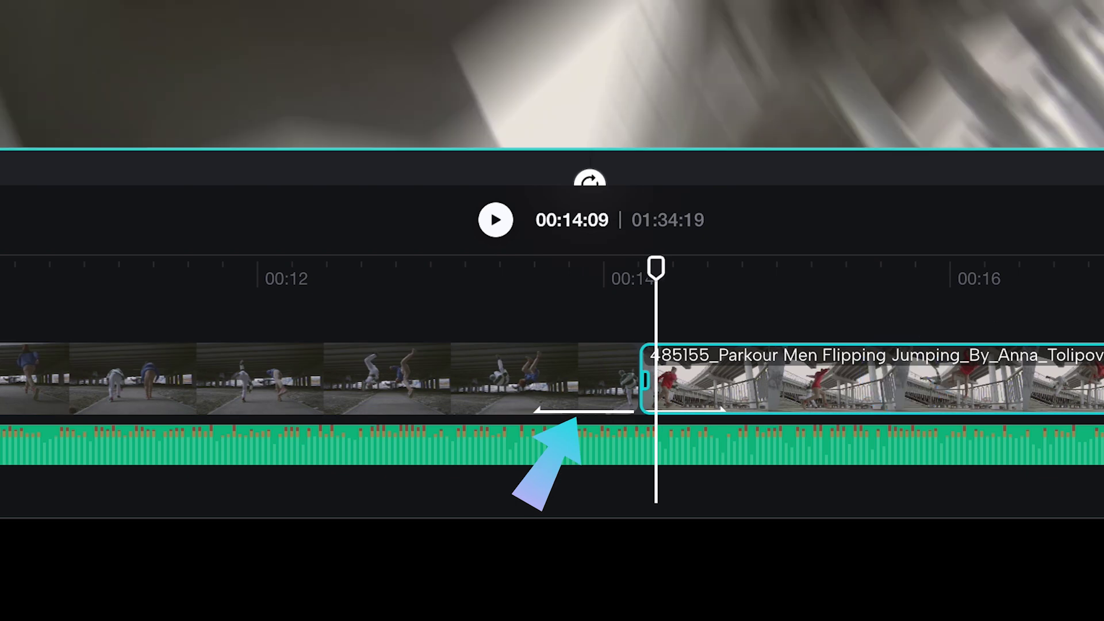